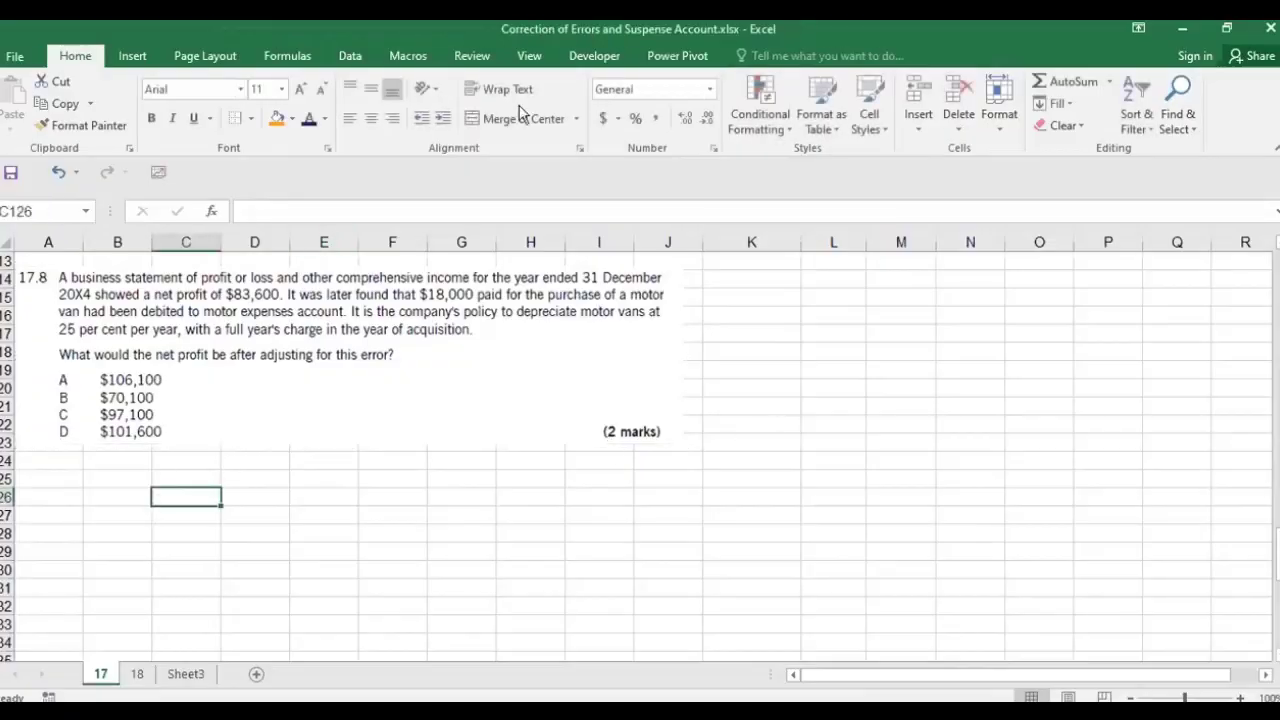
Step: Underline 'be after adjusting for this error' in the question with the screen pen
{"action": "left_click_drag", "start_coordinate": [203, 363], "coordinate": [353, 365]}
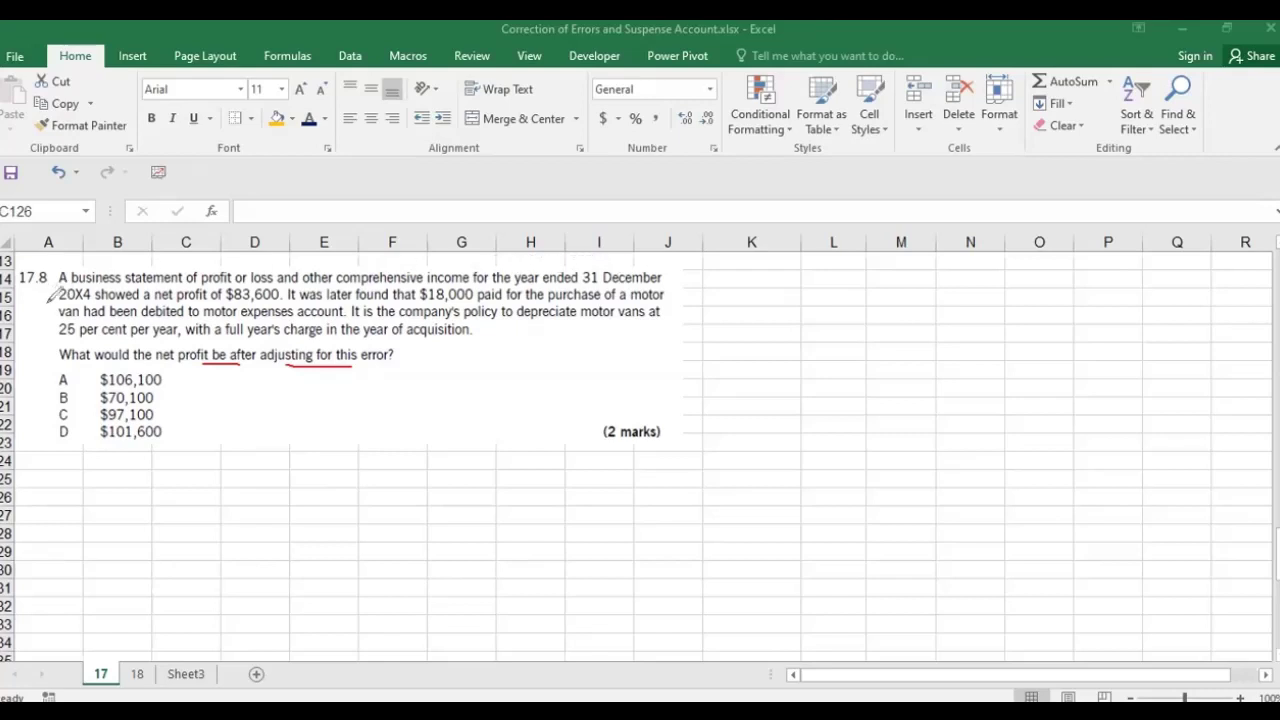
Step: Pen-underline $83,600, $18,000, the van purchase, the motor expenses debit, the depreciation policy and 25 per
{"action": "left_click_drag", "start_coordinate": [240, 302], "coordinate": [280, 300]}
{"action": "left_click_drag", "start_coordinate": [436, 305], "coordinate": [458, 305]}
{"action": "left_click_drag", "start_coordinate": [566, 303], "coordinate": [662, 303]}
{"action": "left_click_drag", "start_coordinate": [153, 313], "coordinate": [343, 313]}
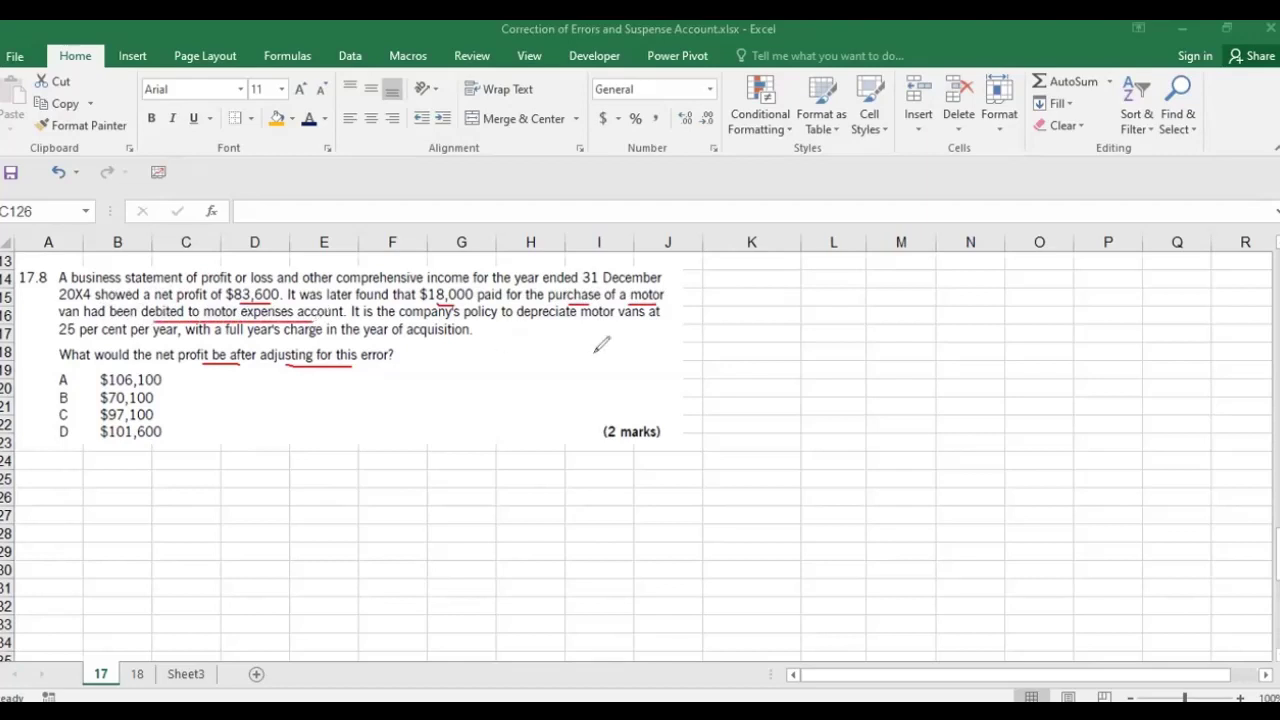
{"action": "left_click_drag", "start_coordinate": [549, 321], "coordinate": [626, 321]}
{"action": "left_click_drag", "start_coordinate": [60, 339], "coordinate": [100, 339]}
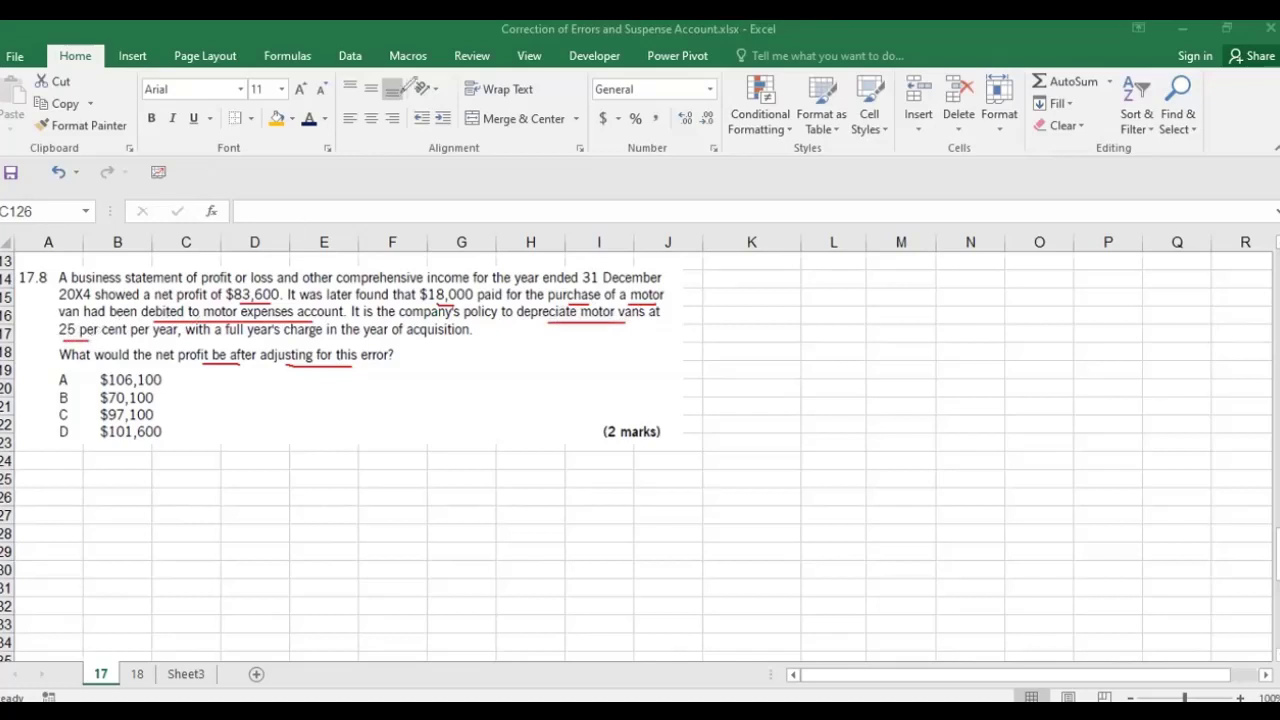
Step: Type 'Error of Principle' in the cell beside the question and make it bold
{"action": "left_click", "coordinate": [770, 281]}
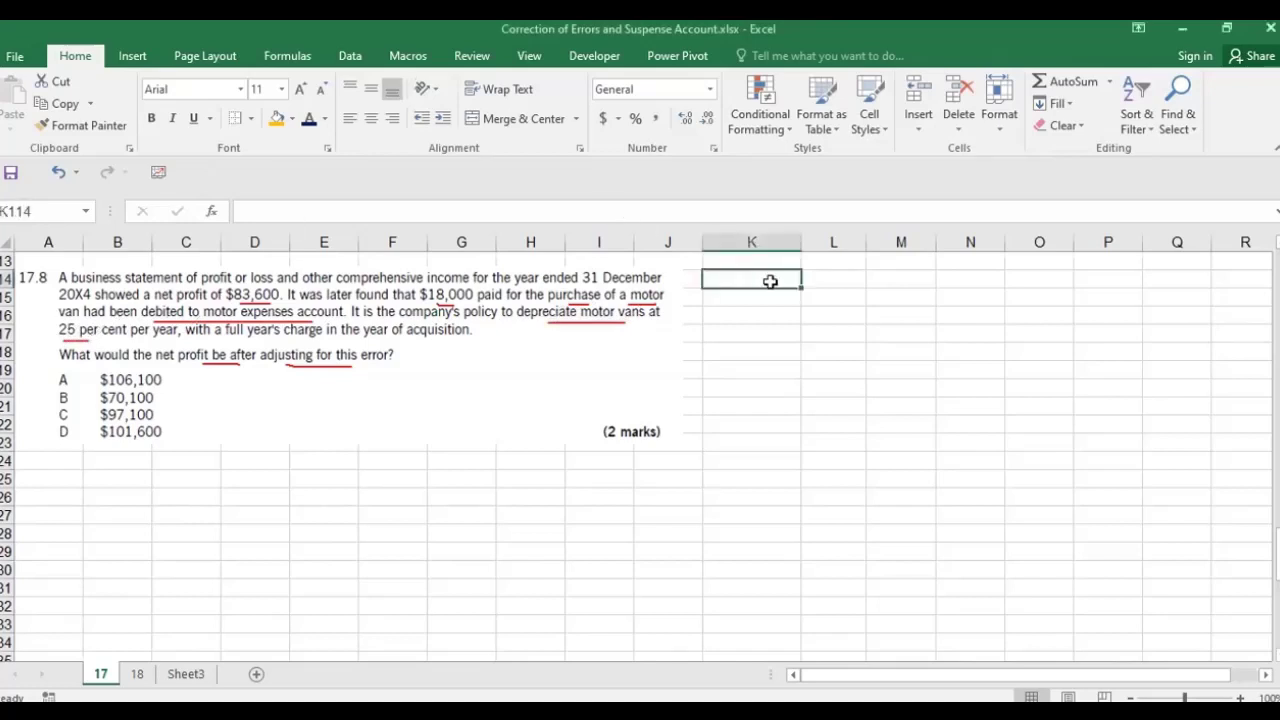
{"action": "type", "text": "Err"}
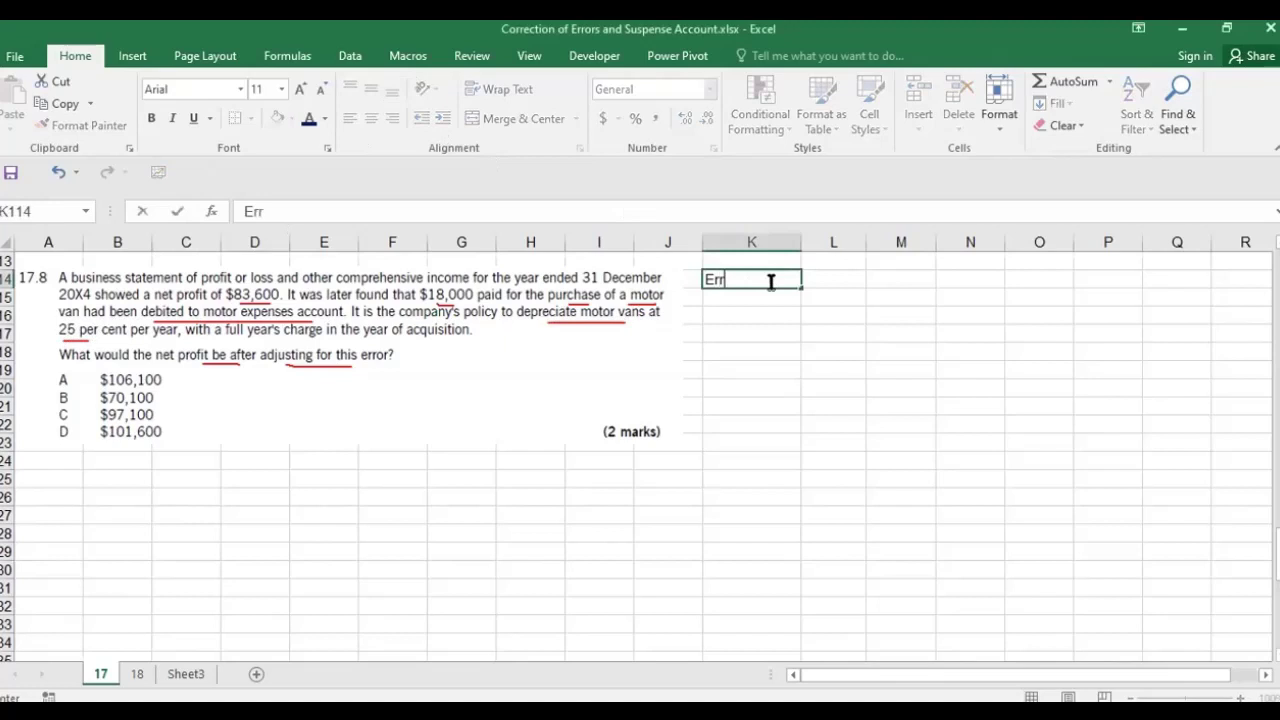
{"action": "type", "text": "or of Principle"}
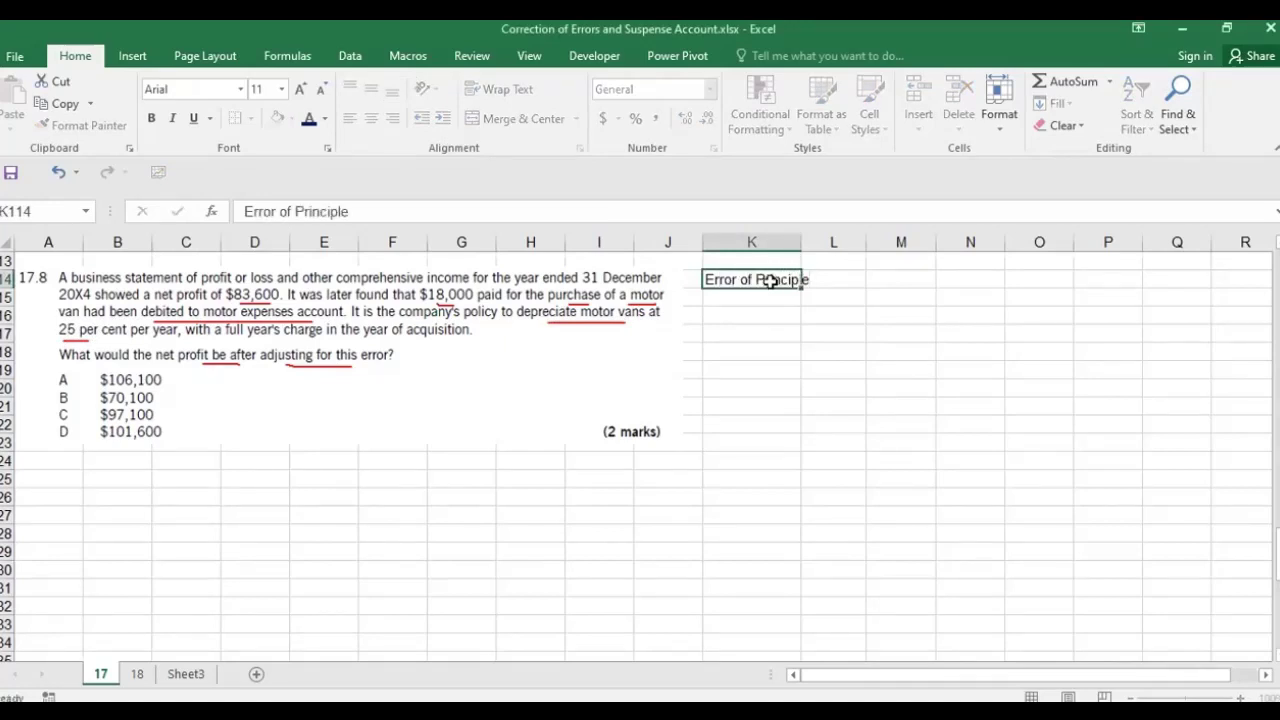
{"action": "key", "text": "Return"}
{"action": "left_click", "coordinate": [769, 281]}
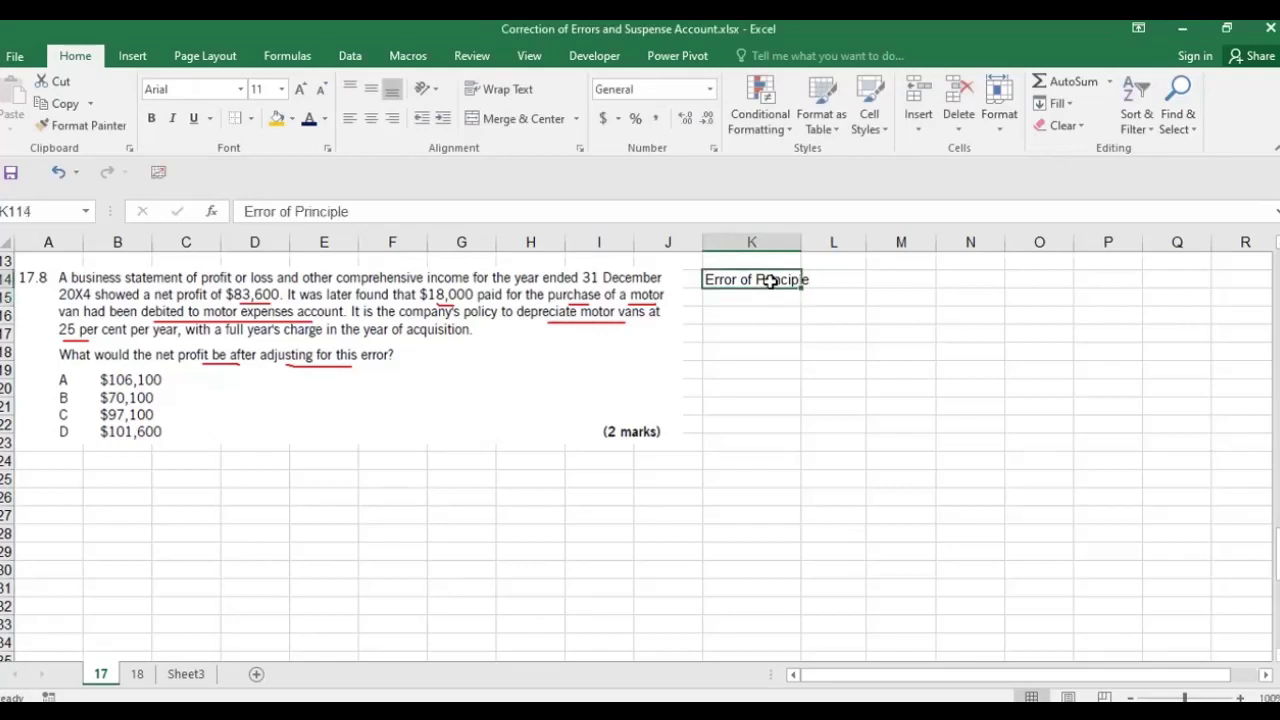
{"action": "key", "text": "ctrl+b"}
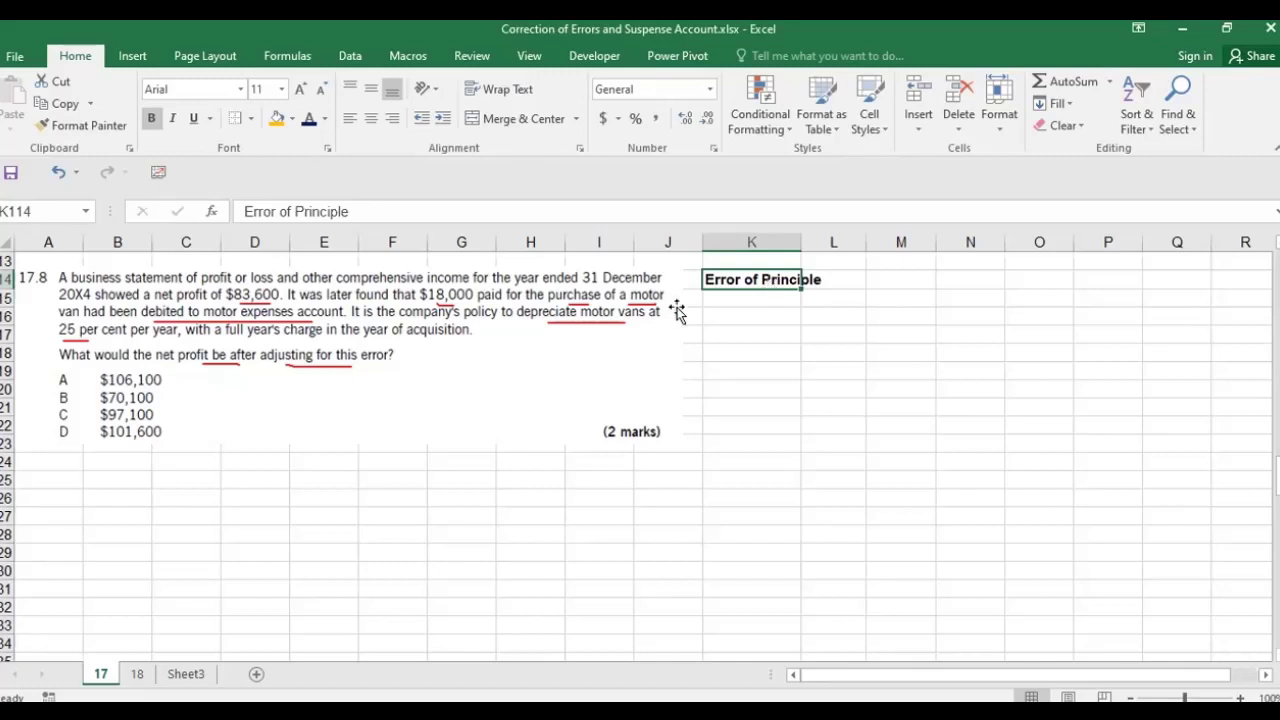
Step: Enter a Motor Vehicle row classified as CAPEX on the SOFP
{"action": "left_click", "coordinate": [278, 501]}
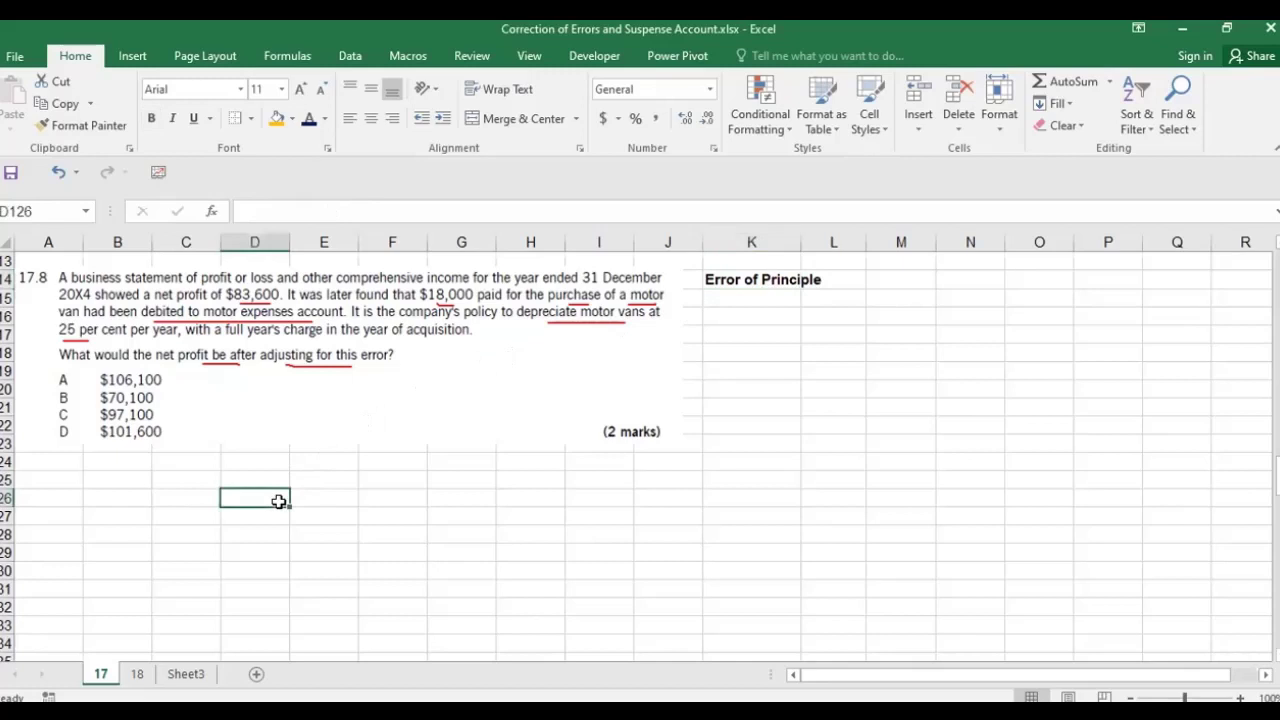
{"action": "type", "text": "Motoe"}
{"action": "key", "text": "BackSpace"}
{"action": "type", "text": "r Vehicle"}
{"action": "left_click", "coordinate": [385, 496]}
{"action": "type", "text": "C"}
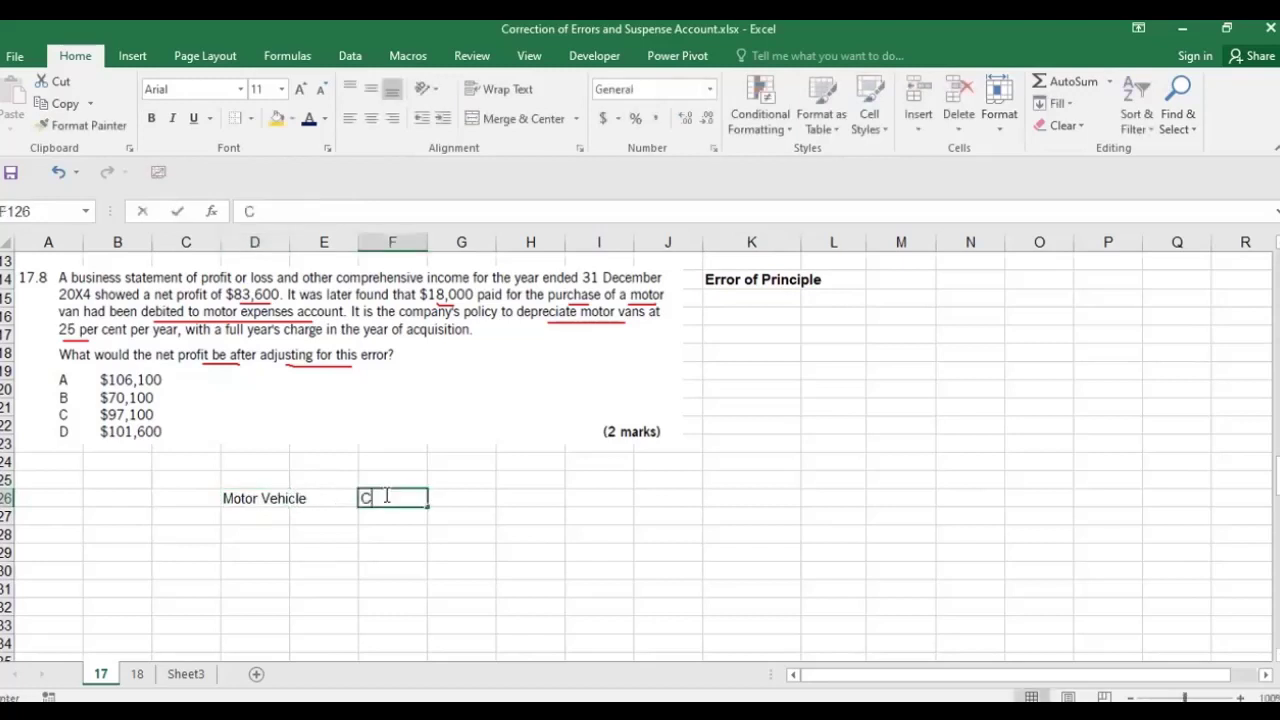
{"action": "type", "text": "APEX"}
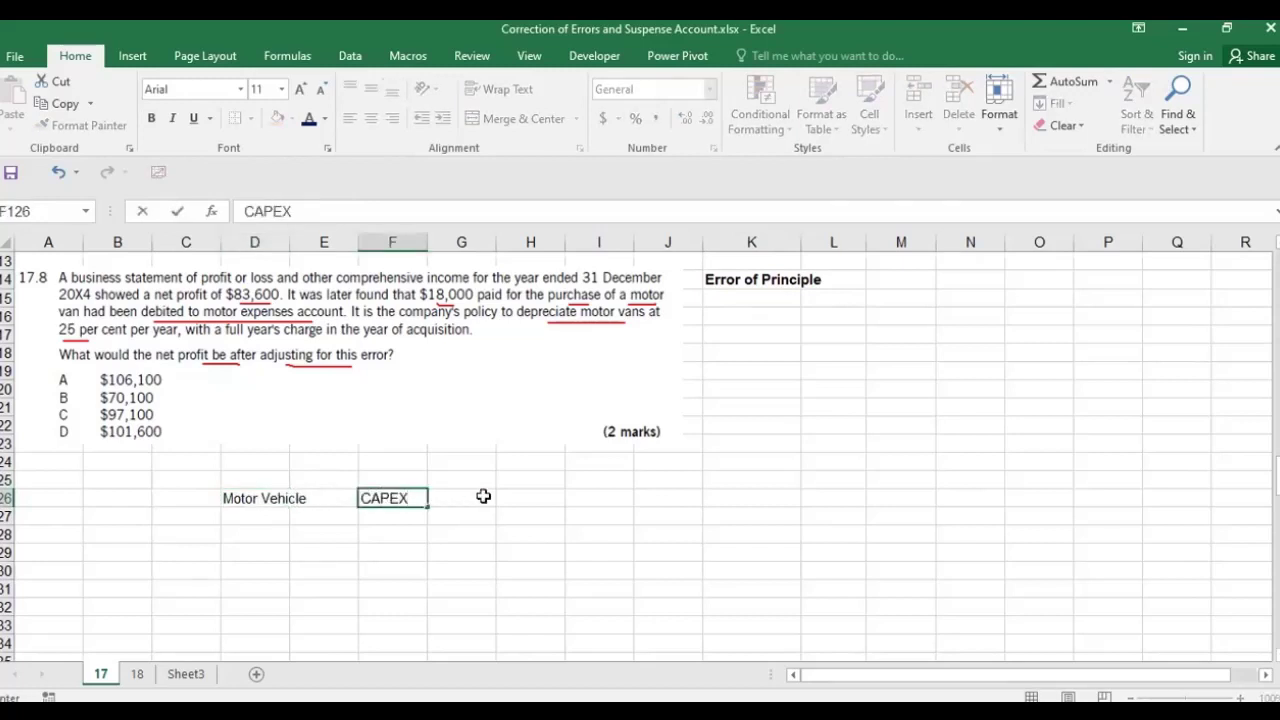
{"action": "left_click", "coordinate": [483, 496]}
{"action": "type", "text": "SOFP"}
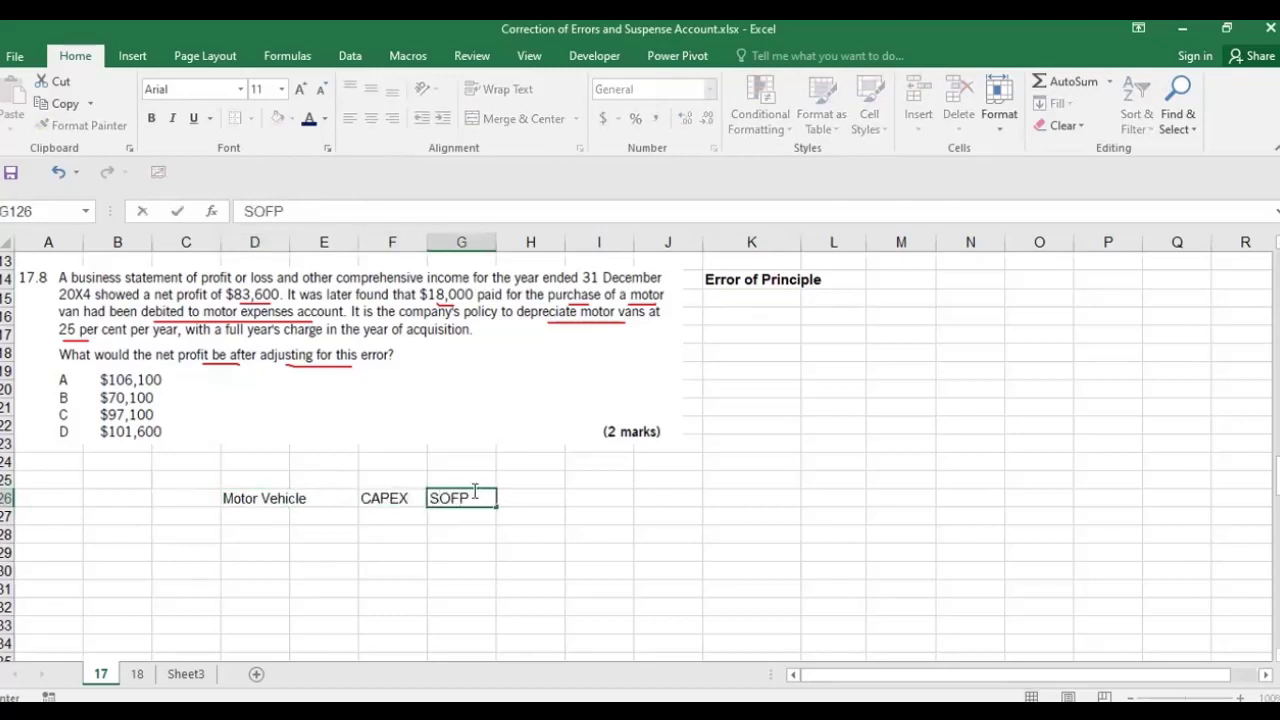
Step: Add a Motor Car Repair row beneath it classified as OPEX on the P&L
{"action": "left_click", "coordinate": [274, 516]}
{"action": "type", "text": "Mor"}
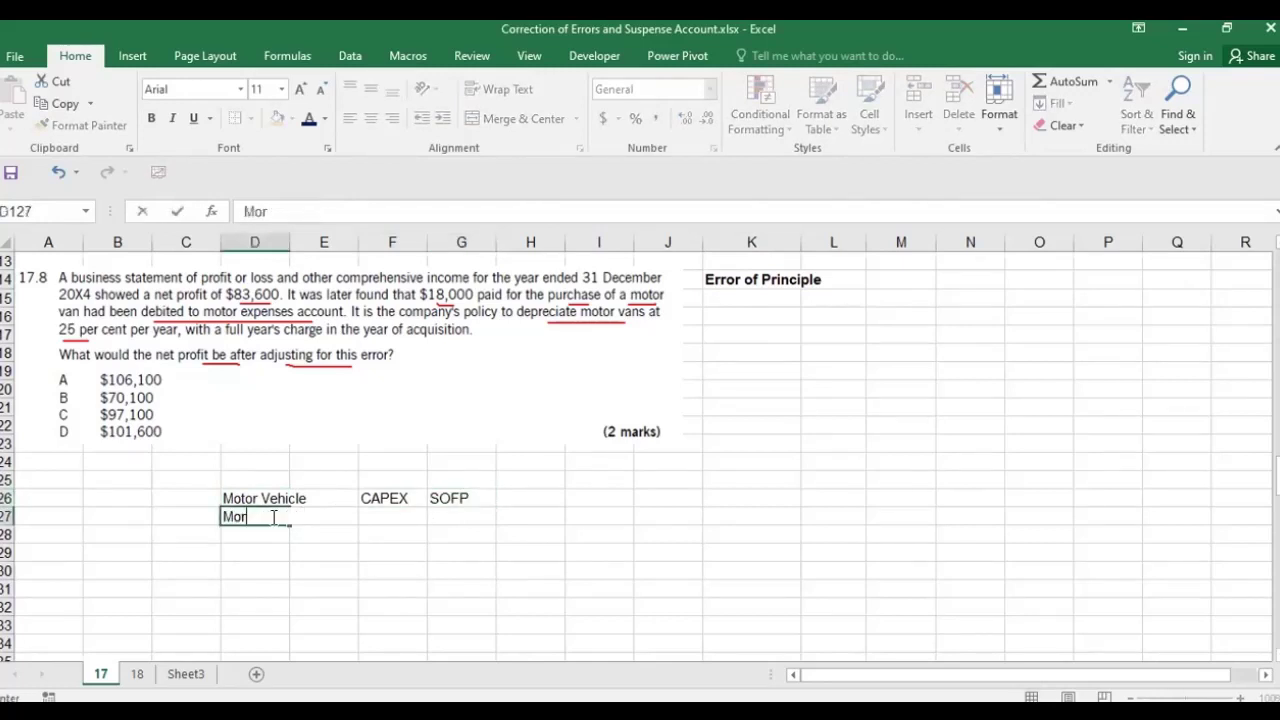
{"action": "key", "text": "BackSpace"}
{"action": "type", "text": "tor Car Repair"}
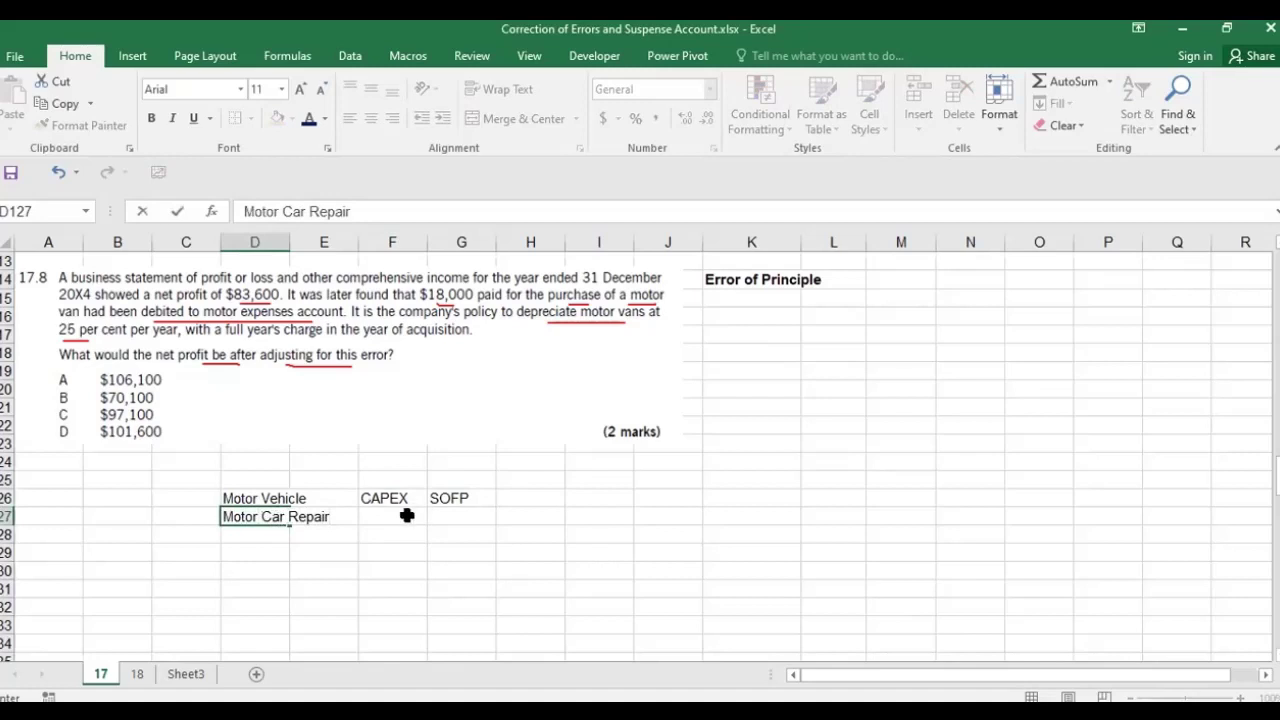
{"action": "left_click", "coordinate": [406, 516]}
{"action": "type", "text": "PPE"}
{"action": "key", "text": "BackSpace"}
{"action": "key", "text": "BackSpace"}
{"action": "key", "text": "BackSpace"}
{"action": "type", "text": "OPEX"}
{"action": "left_click", "coordinate": [470, 518]}
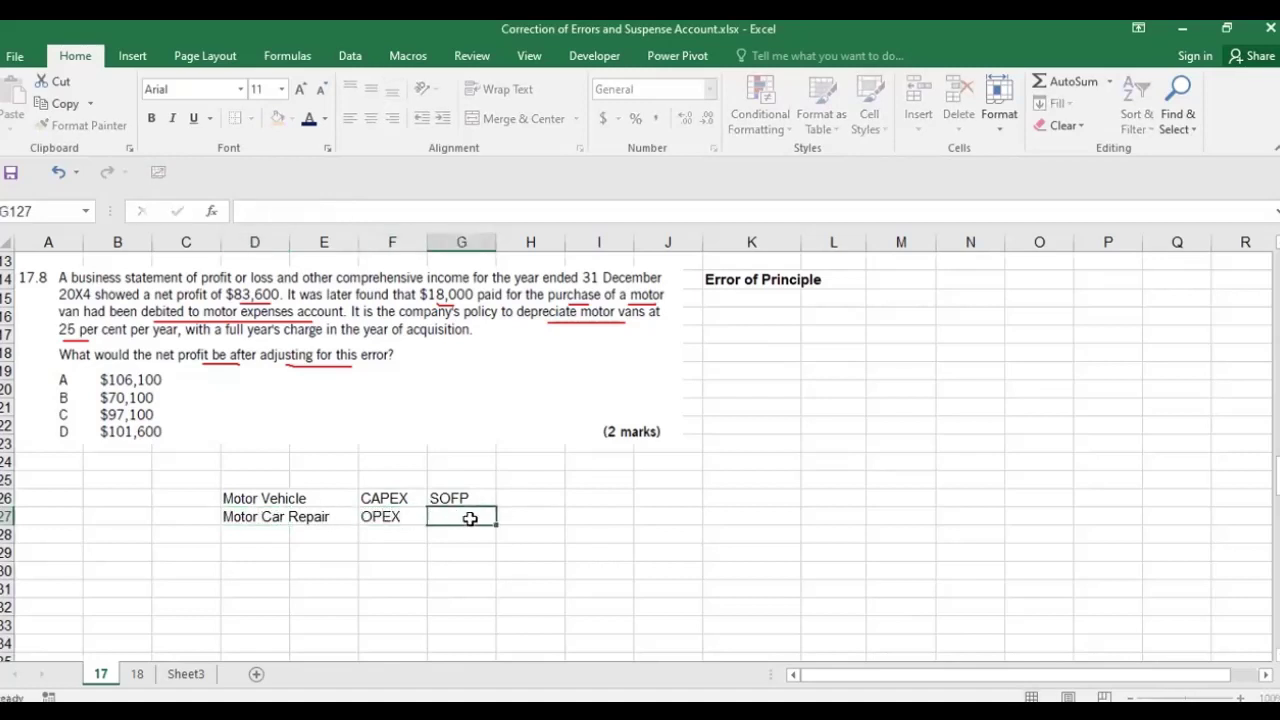
{"action": "type", "text": "P&L4"}
{"action": "key", "text": "BackSpace"}
{"action": "key", "text": "Return"}
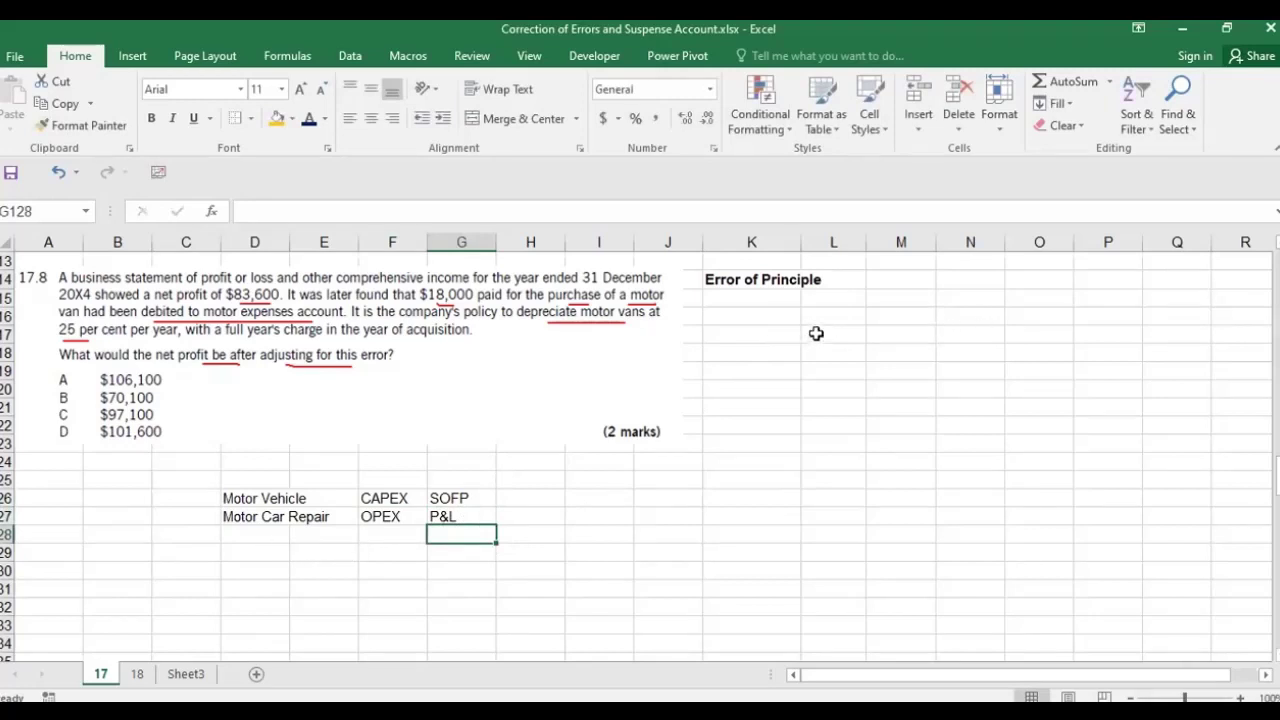
Step: Enter 'Unadjusted Profit' with the amount 83600 under the heading
{"action": "left_click", "coordinate": [785, 316]}
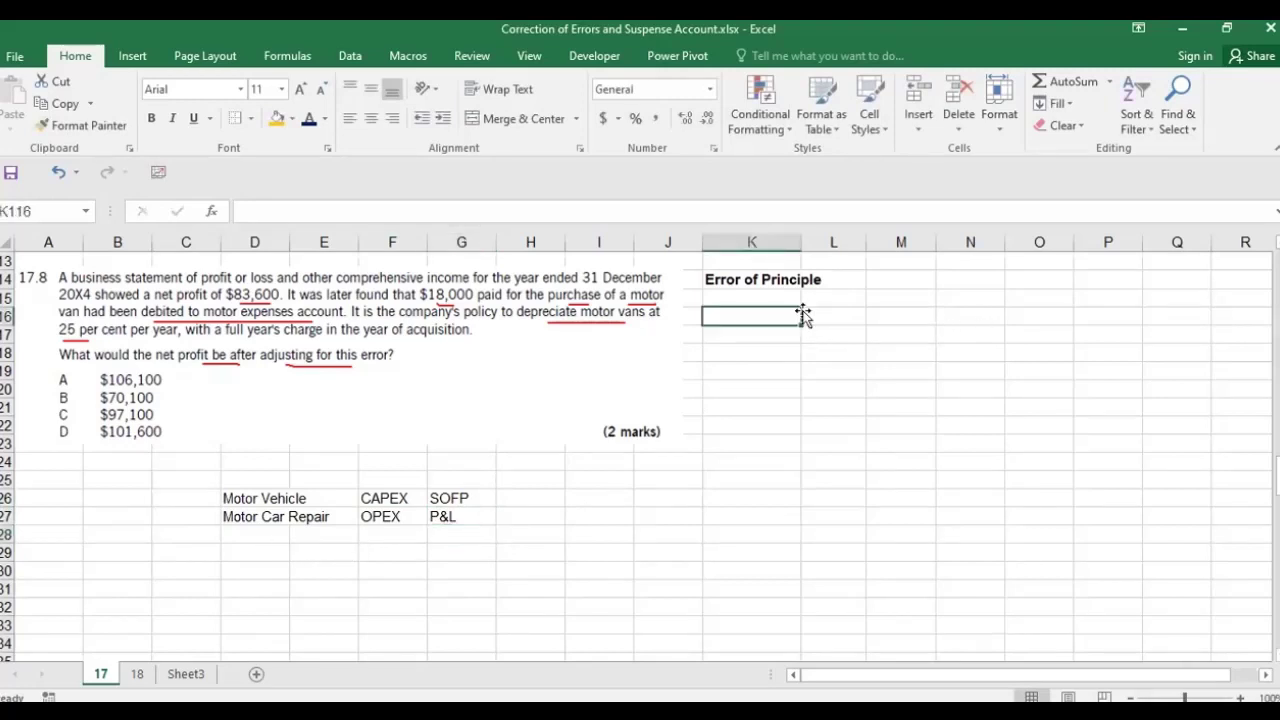
{"action": "type", "text": "Unadjusted Profit"}
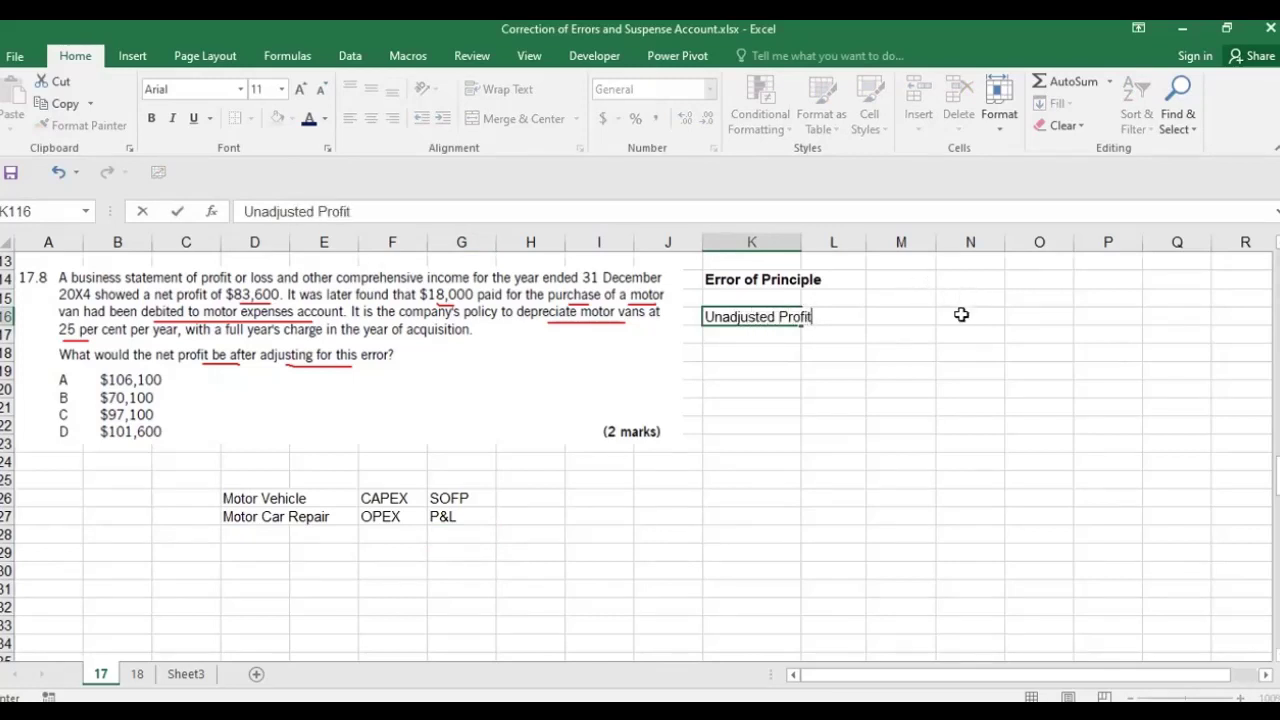
{"action": "left_click", "coordinate": [961, 315]}
{"action": "type", "text": "83600"}
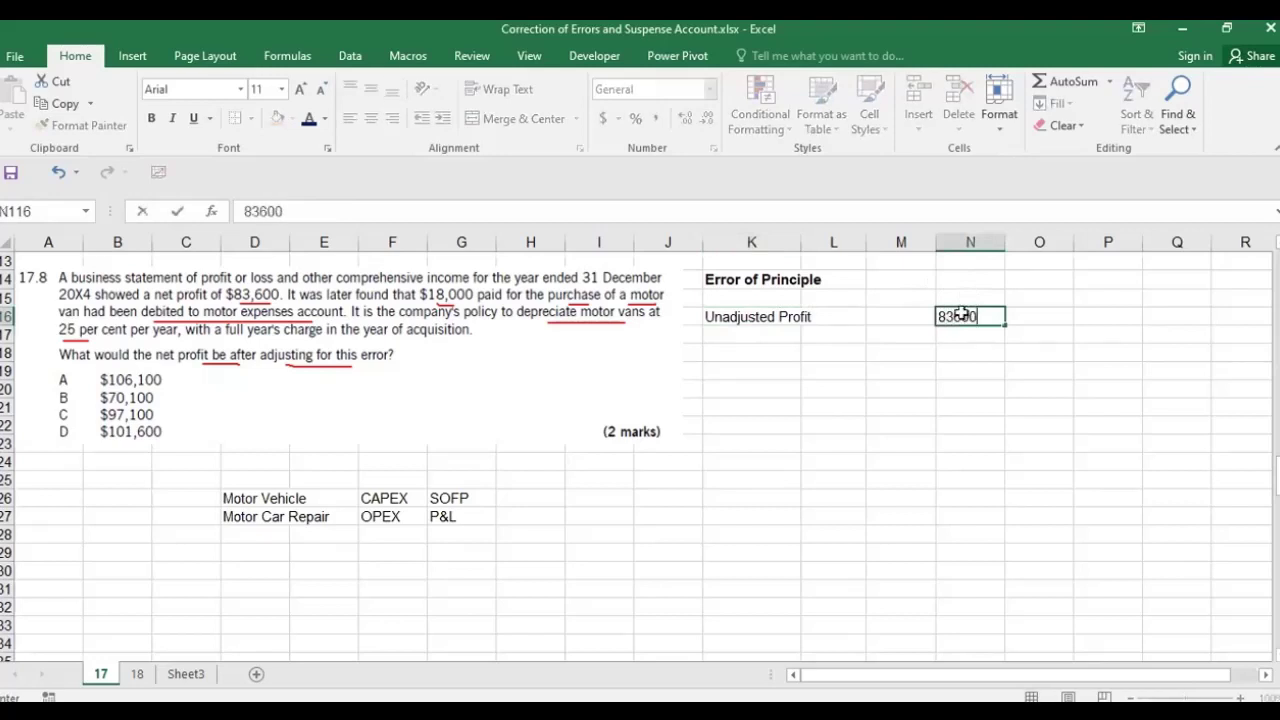
{"action": "key", "text": "Return"}
Step: Start a 'Motor Vehicle' label in K121 for the adjustment line
{"action": "left_click", "coordinate": [763, 403]}
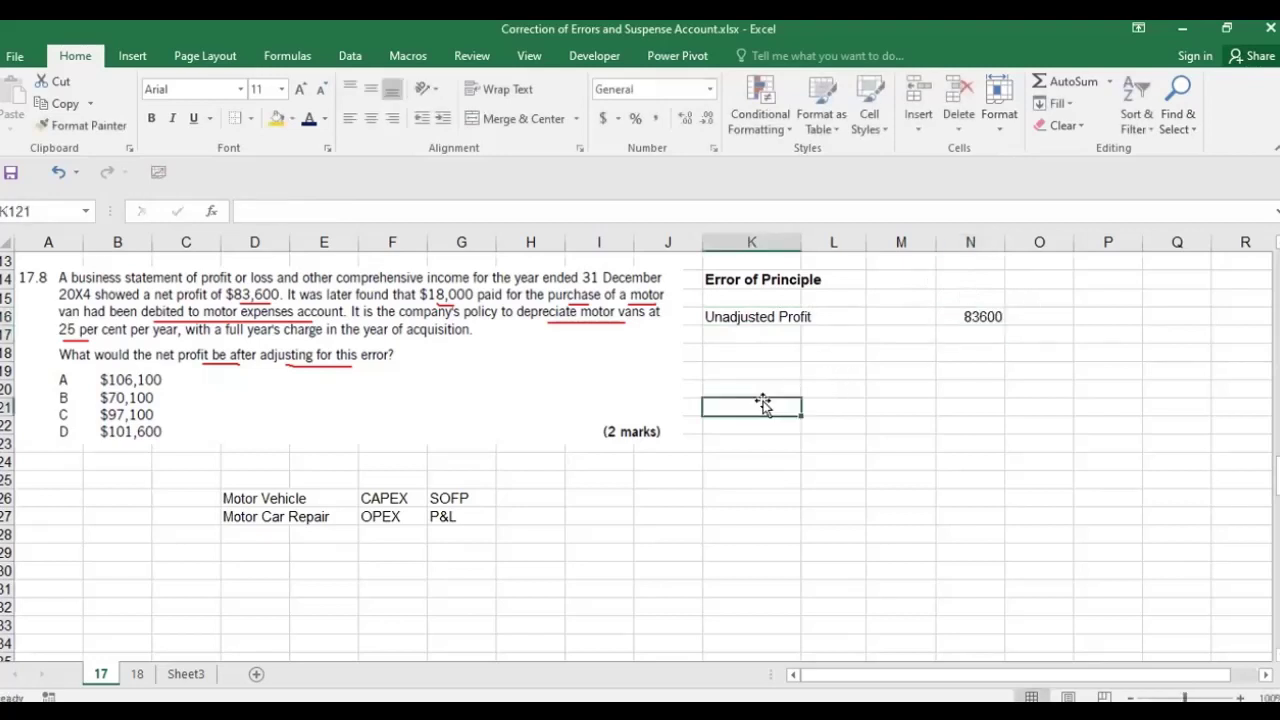
{"action": "type", "text": "obsr"}
{"action": "key", "text": "BackSpace"}
{"action": "key", "text": "BackSpace"}
{"action": "key", "text": "BackSpace"}
{"action": "key", "text": "BackSpace"}
{"action": "type", "text": "Motor"}
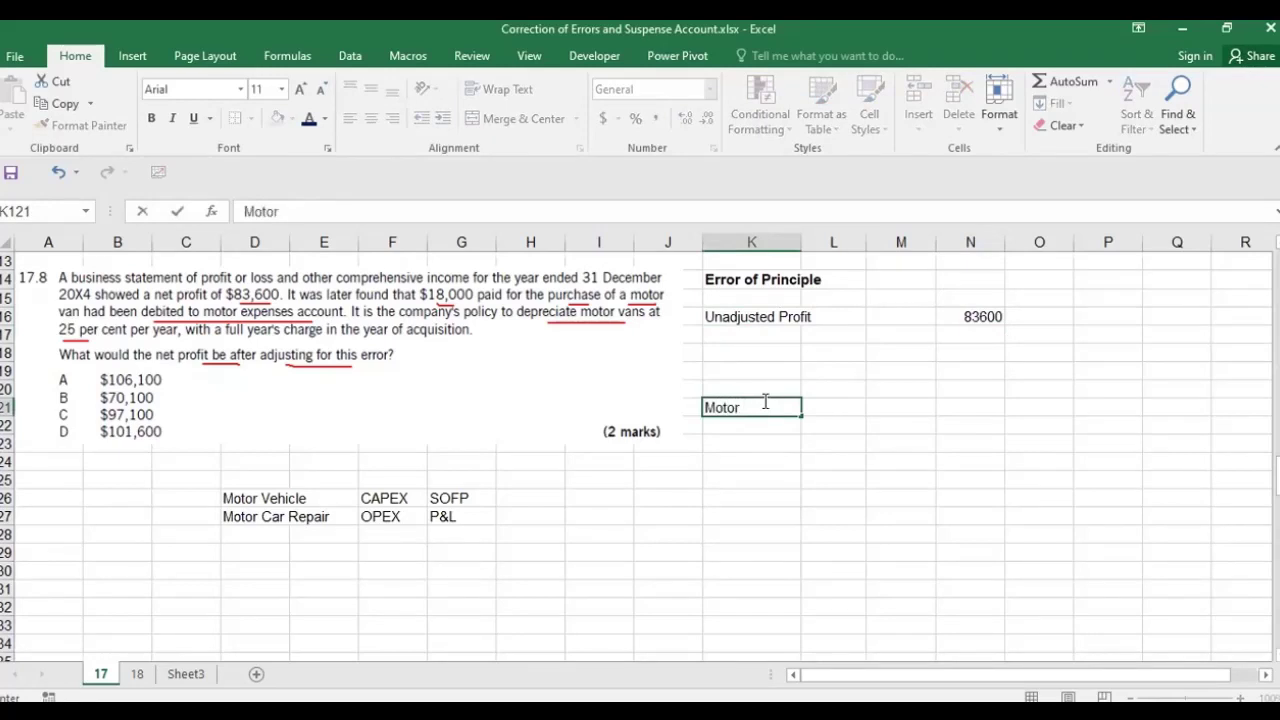
{"action": "type", "text": " Vehicle"}
{"action": "key", "text": "BackSpace"}
{"action": "key", "text": "BackSpace"}
Step: Enter the 18000 motor vehicle cost and a Depreciation row with a 25% rate
{"action": "type", "text": "le"}
{"action": "left_click", "coordinate": [972, 409]}
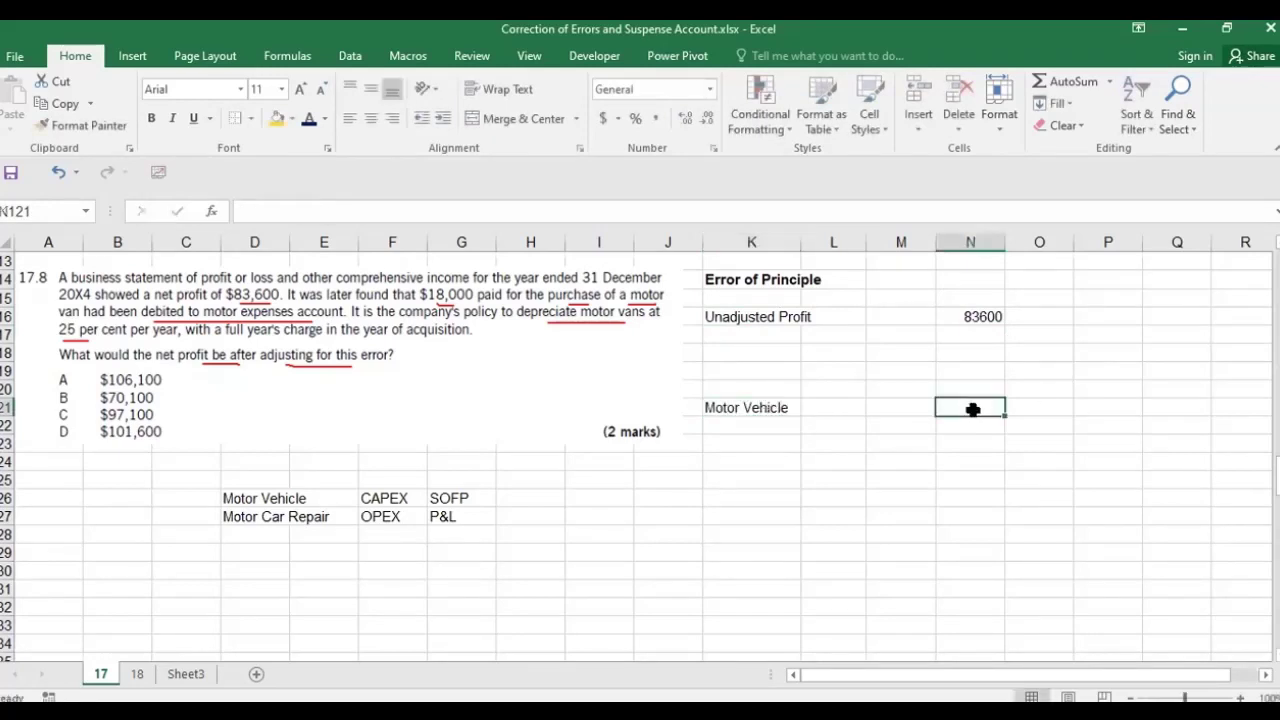
{"action": "type", "text": "18000"}
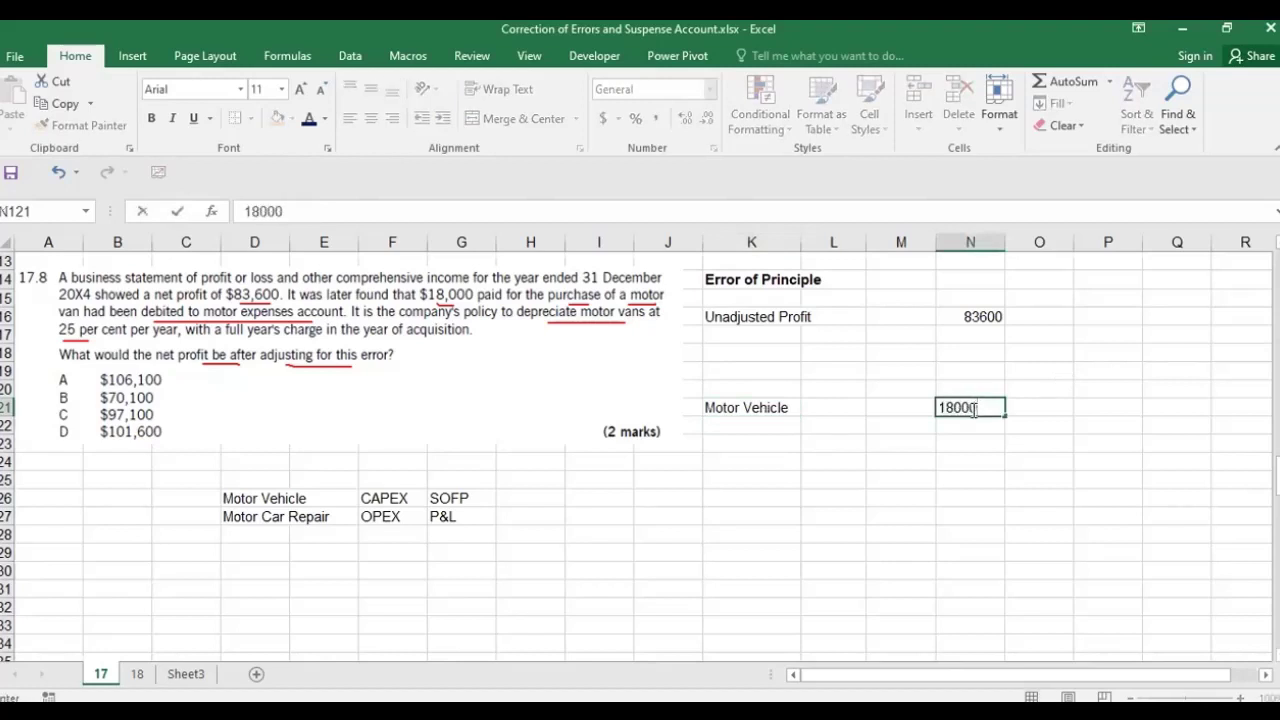
{"action": "left_click", "coordinate": [776, 422]}
{"action": "type", "text": "Depre"}
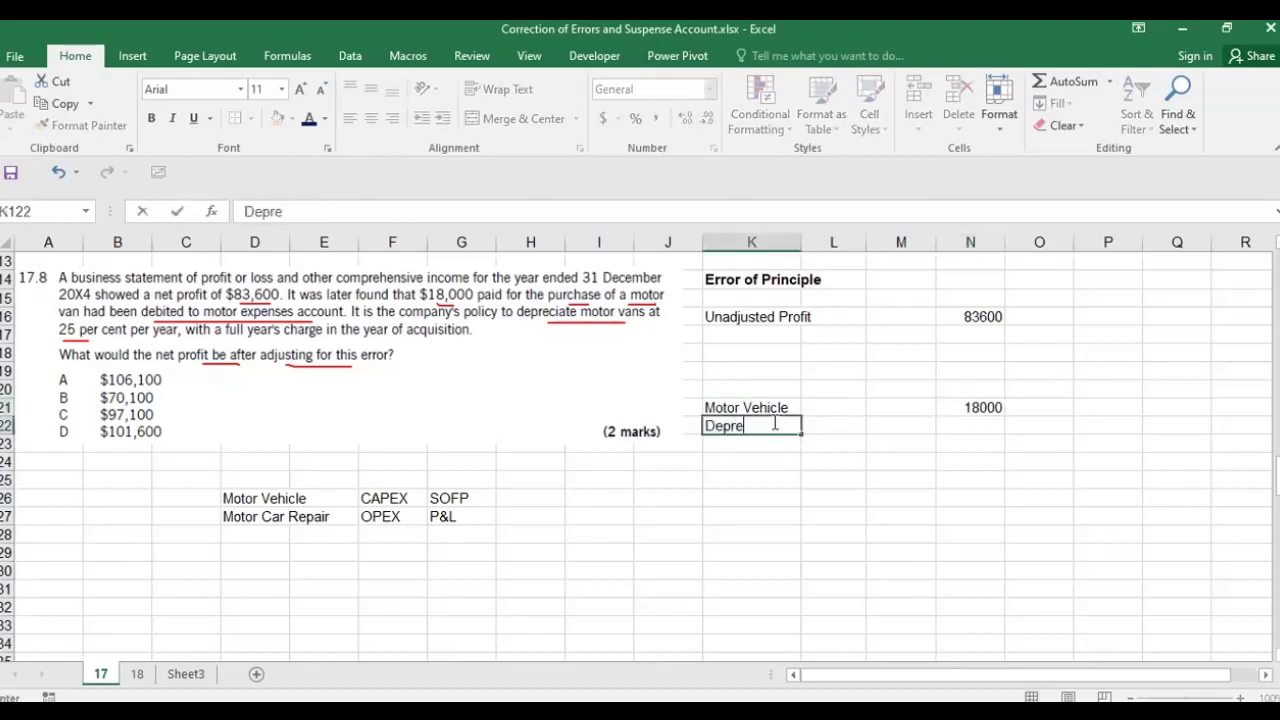
{"action": "type", "text": "ciation"}
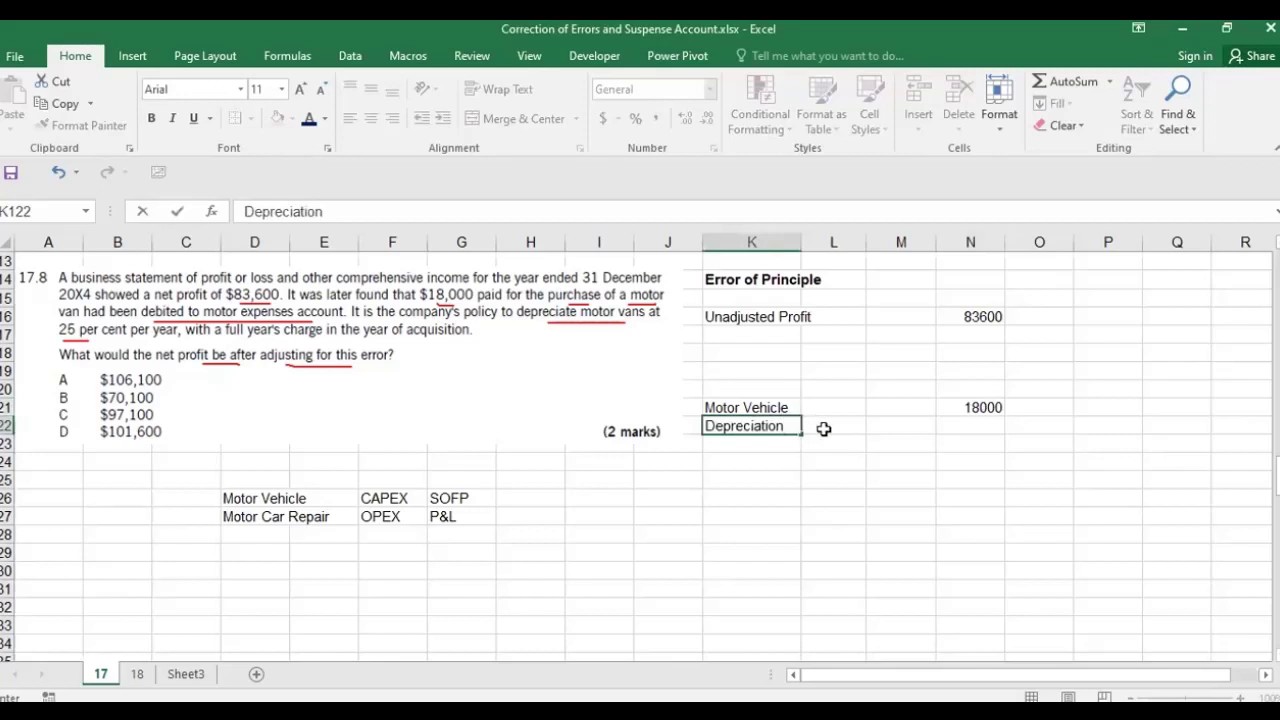
{"action": "left_click", "coordinate": [832, 430]}
{"action": "type", "text": "25%"}
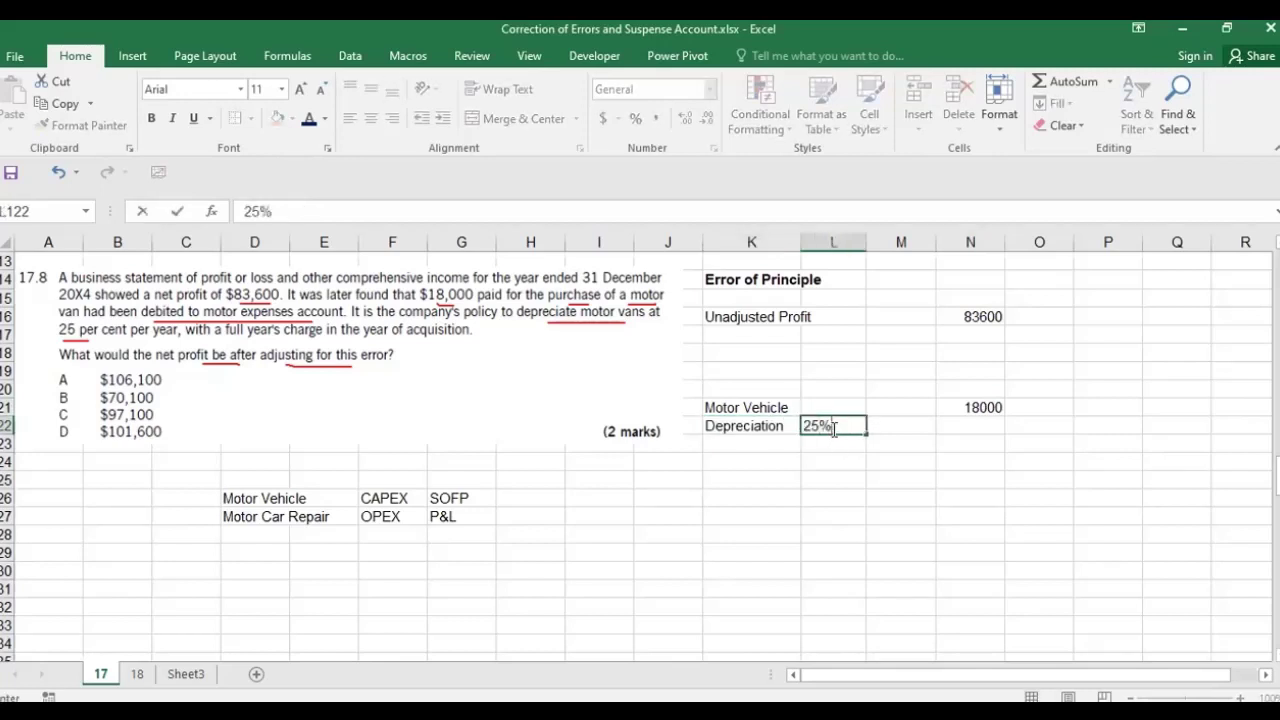
Step: Calculate depreciation in N122 as =N121*L122*-1, giving -4500
{"action": "left_click", "coordinate": [948, 425]}
{"action": "type", "text": "="}
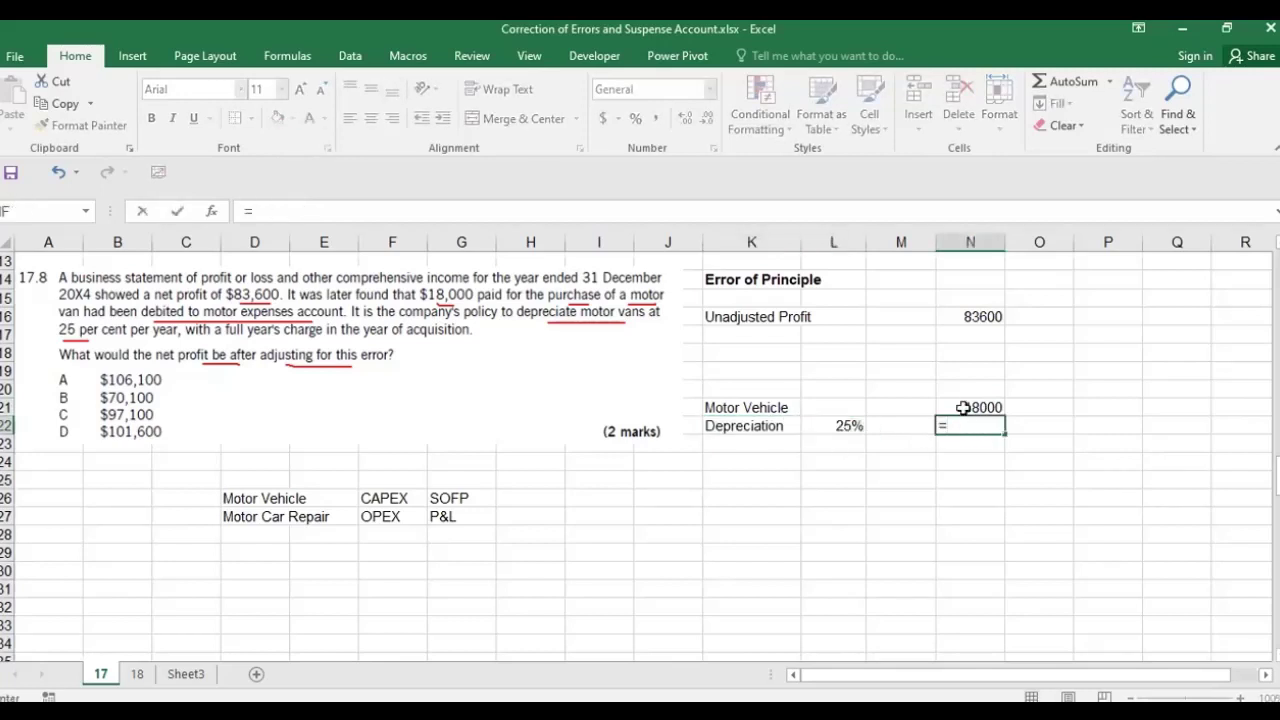
{"action": "left_click", "coordinate": [968, 407]}
{"action": "type", "text": "*"}
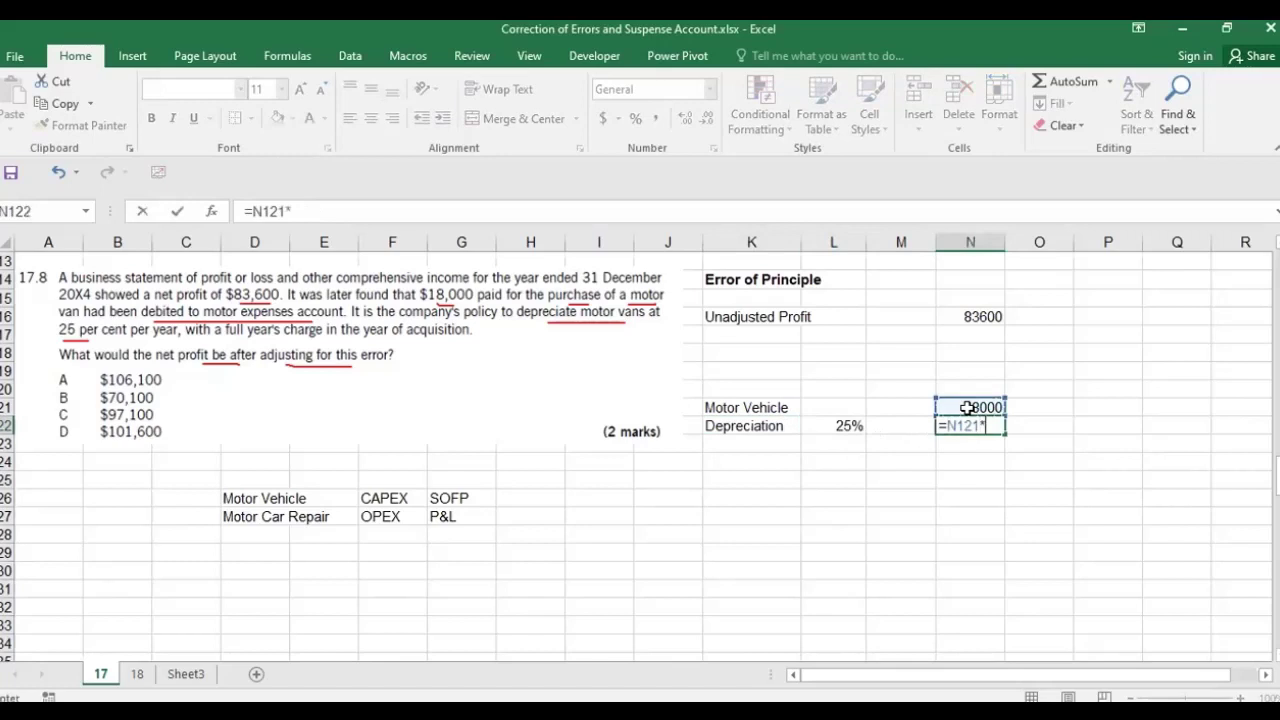
{"action": "left_click", "coordinate": [852, 425]}
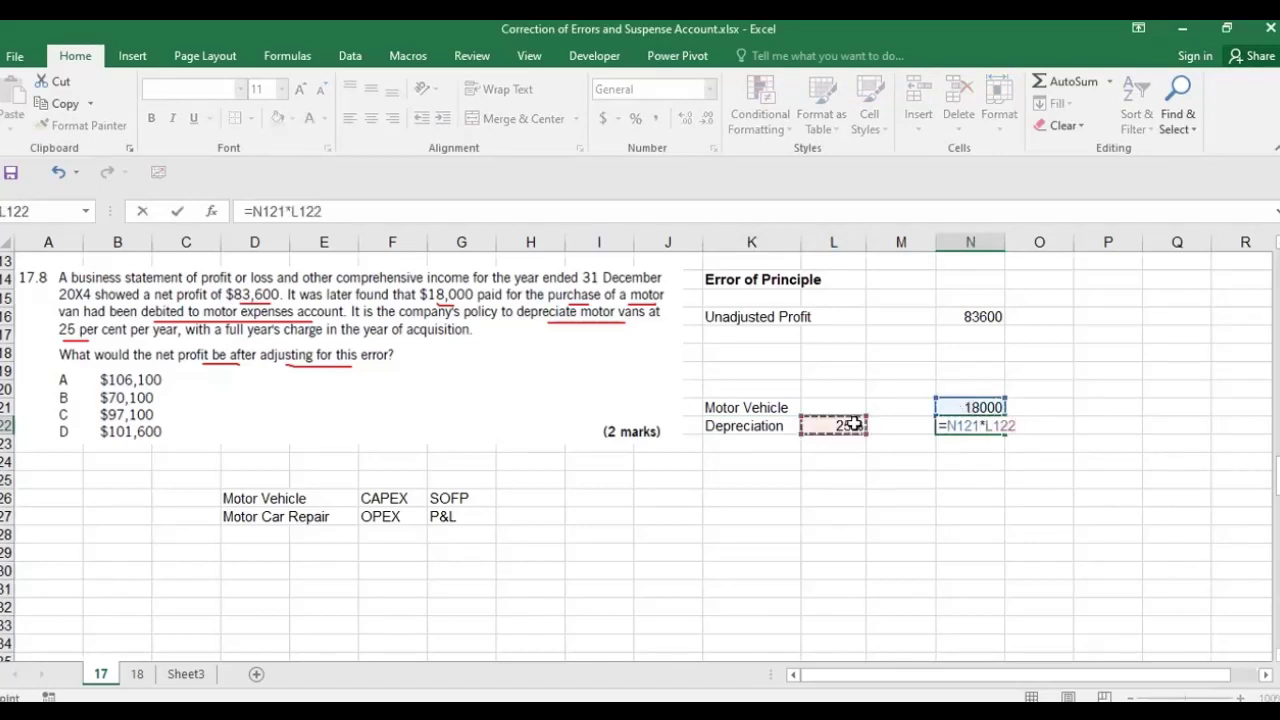
{"action": "type", "text": "*-1"}
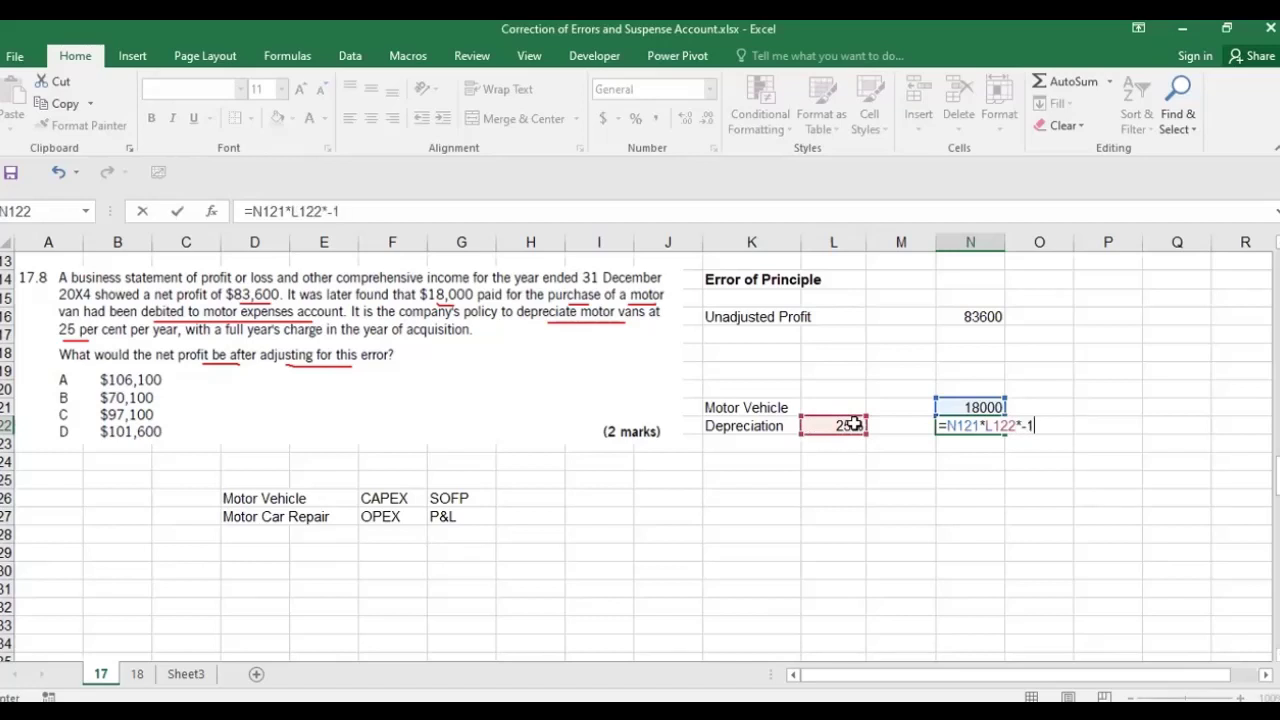
{"action": "key", "text": "Return"}
Step: AutoSum the cost and depreciation into a bold 13500 net total
{"action": "left_click_drag", "start_coordinate": [985, 408], "coordinate": [995, 444]}
{"action": "left_click", "coordinate": [1052, 82]}
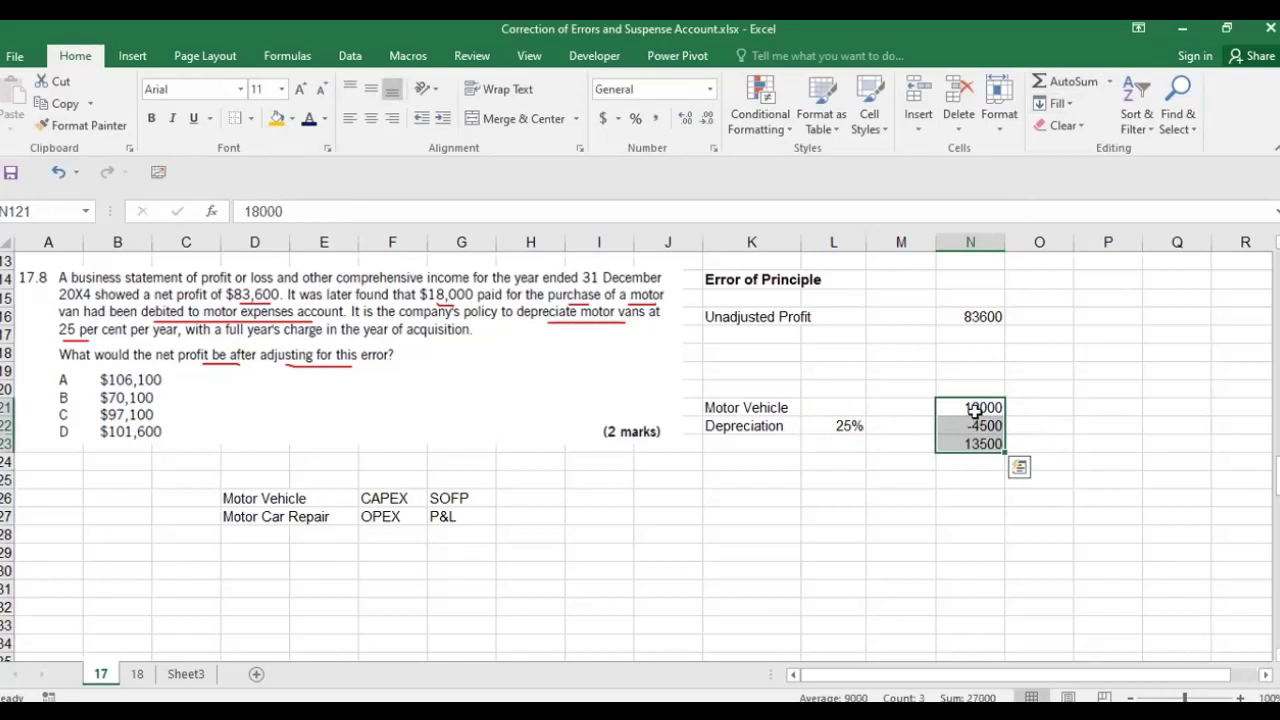
{"action": "left_click", "coordinate": [975, 443]}
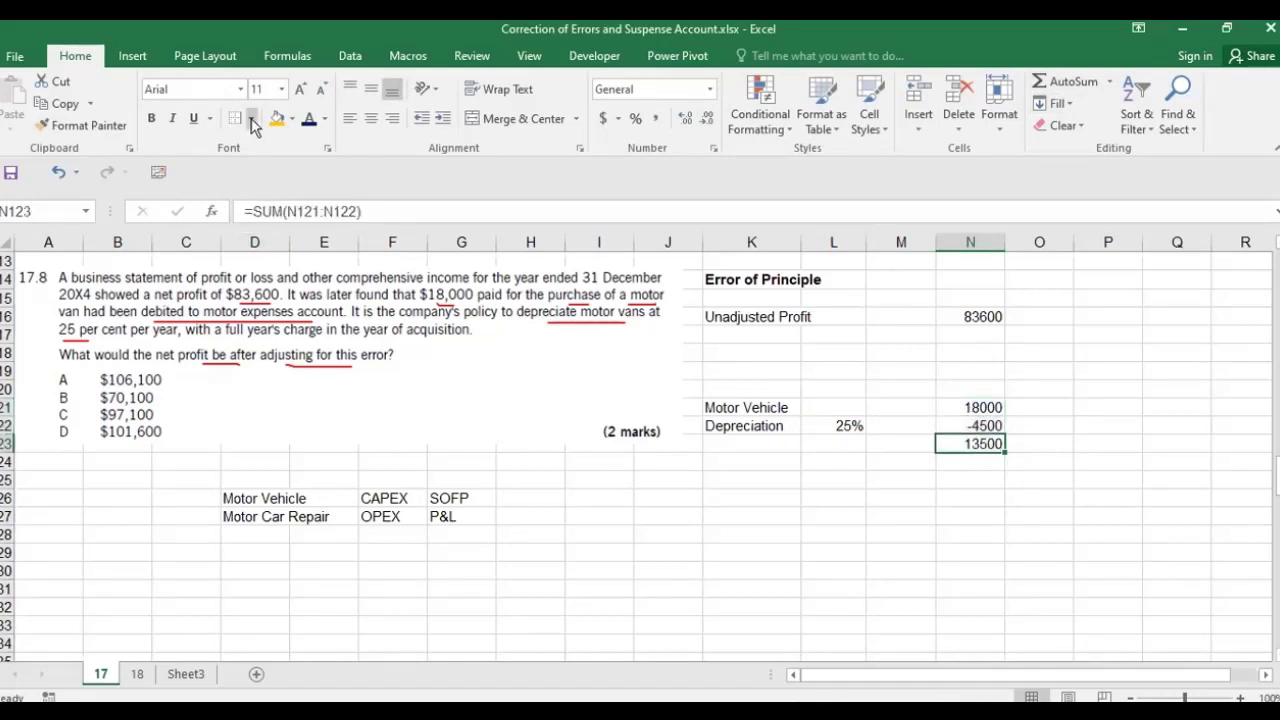
{"action": "left_click", "coordinate": [151, 118]}
Step: Enter the 'Add back wrong treated exp' label with 13500 beneath Unadjusted Profit
{"action": "left_click", "coordinate": [727, 334]}
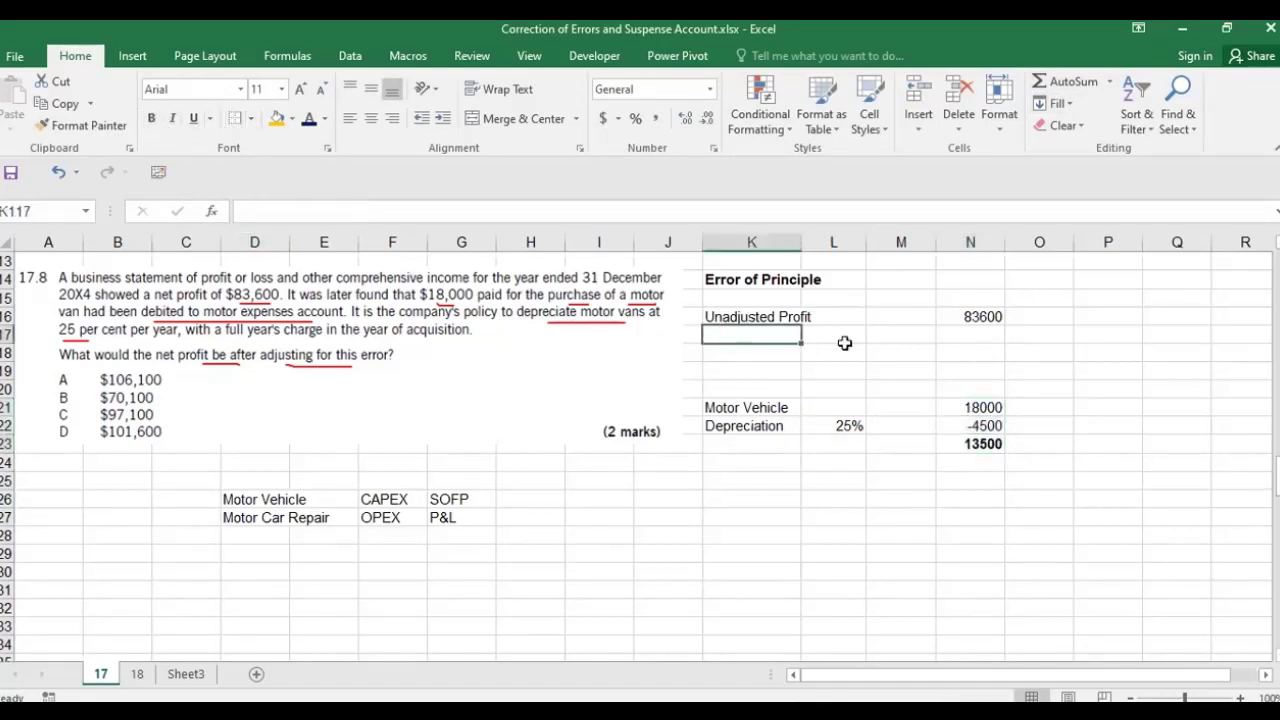
{"action": "type", "text": "Add back"}
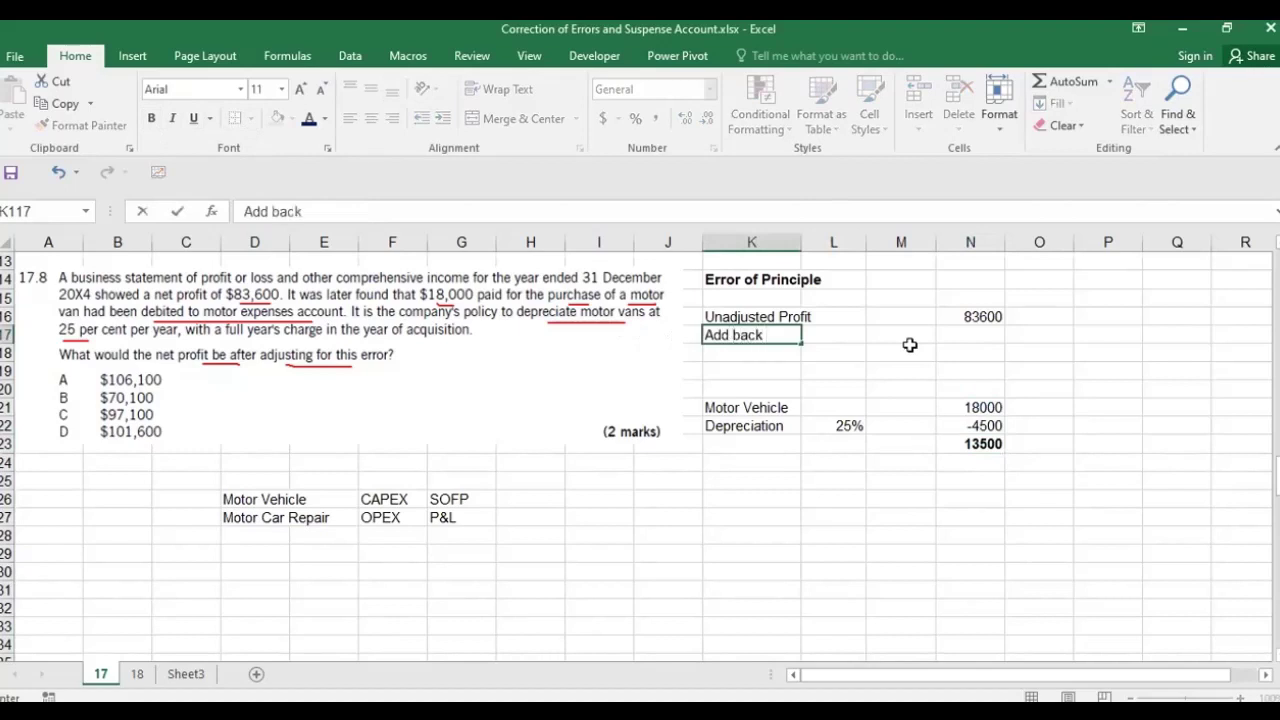
{"action": "type", "text": " wrong treated exp"}
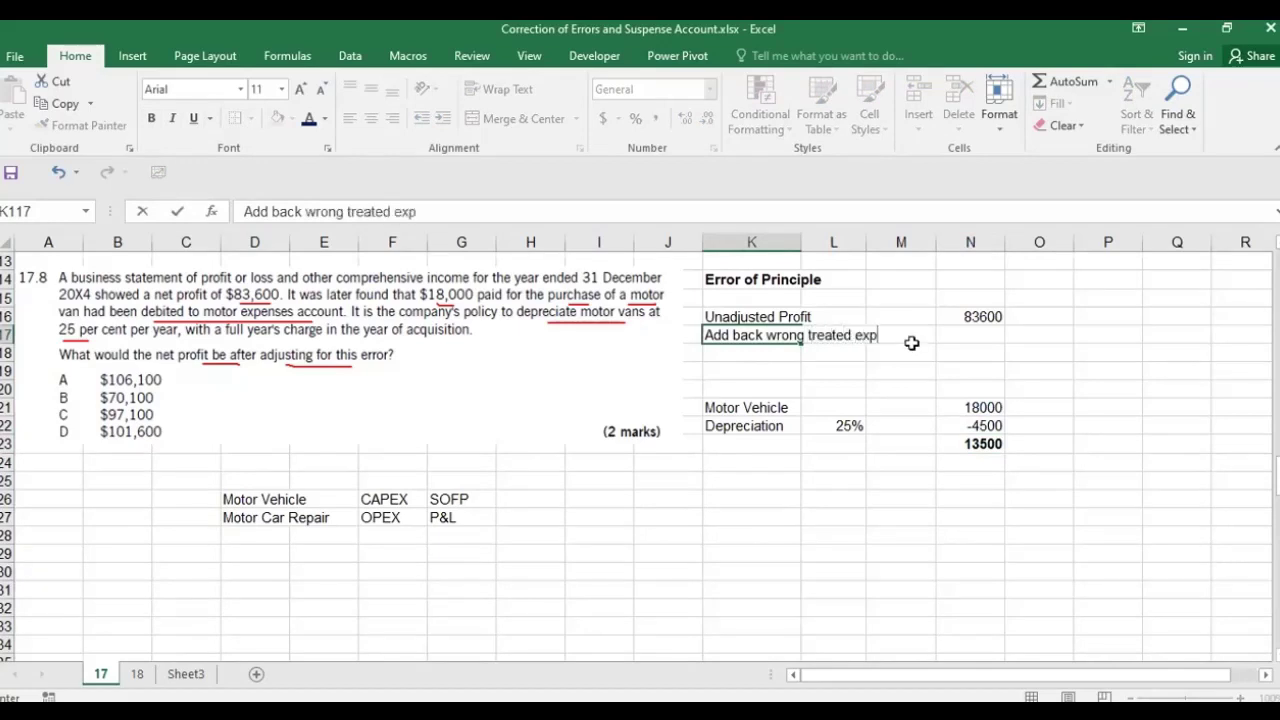
{"action": "left_click", "coordinate": [968, 336]}
{"action": "type", "text": "3500"}
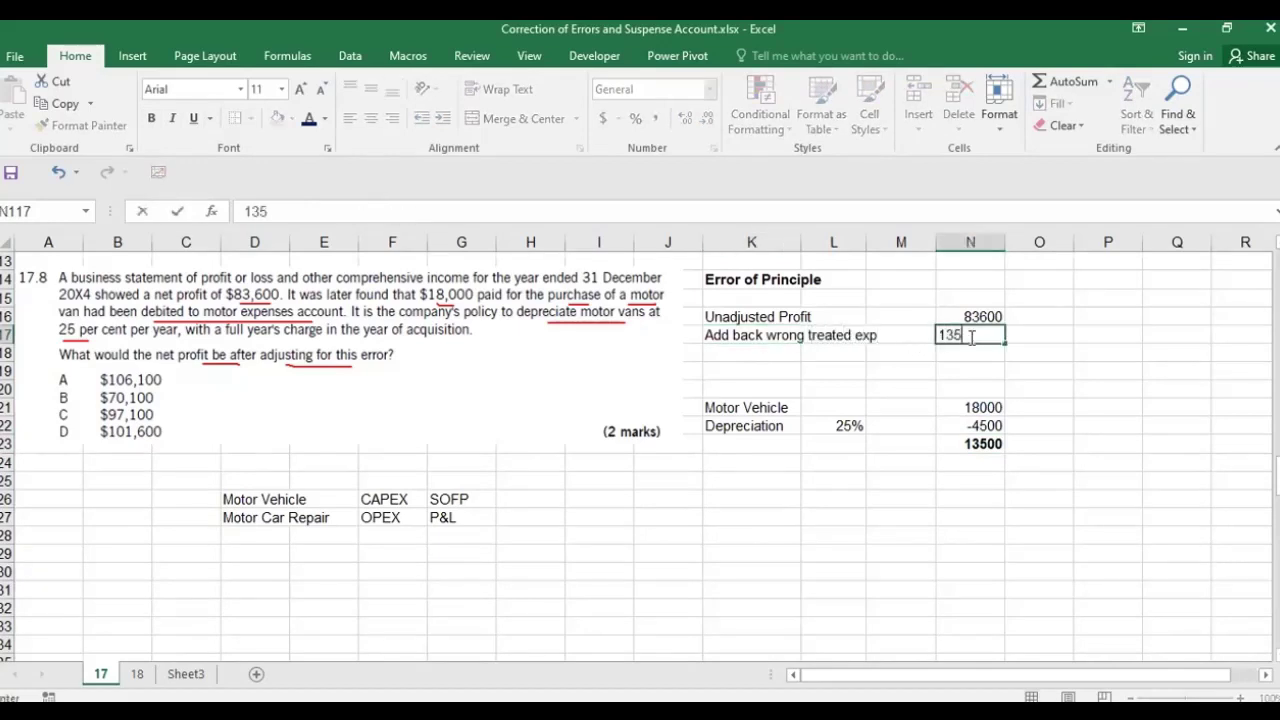
{"action": "key", "text": "Return"}
Step: AutoSum the 83600 profit and 13500 add-back into a 97100 total in N118
{"action": "left_click", "coordinate": [970, 316]}
{"action": "left_click_drag", "start_coordinate": [973, 341], "coordinate": [971, 349]}
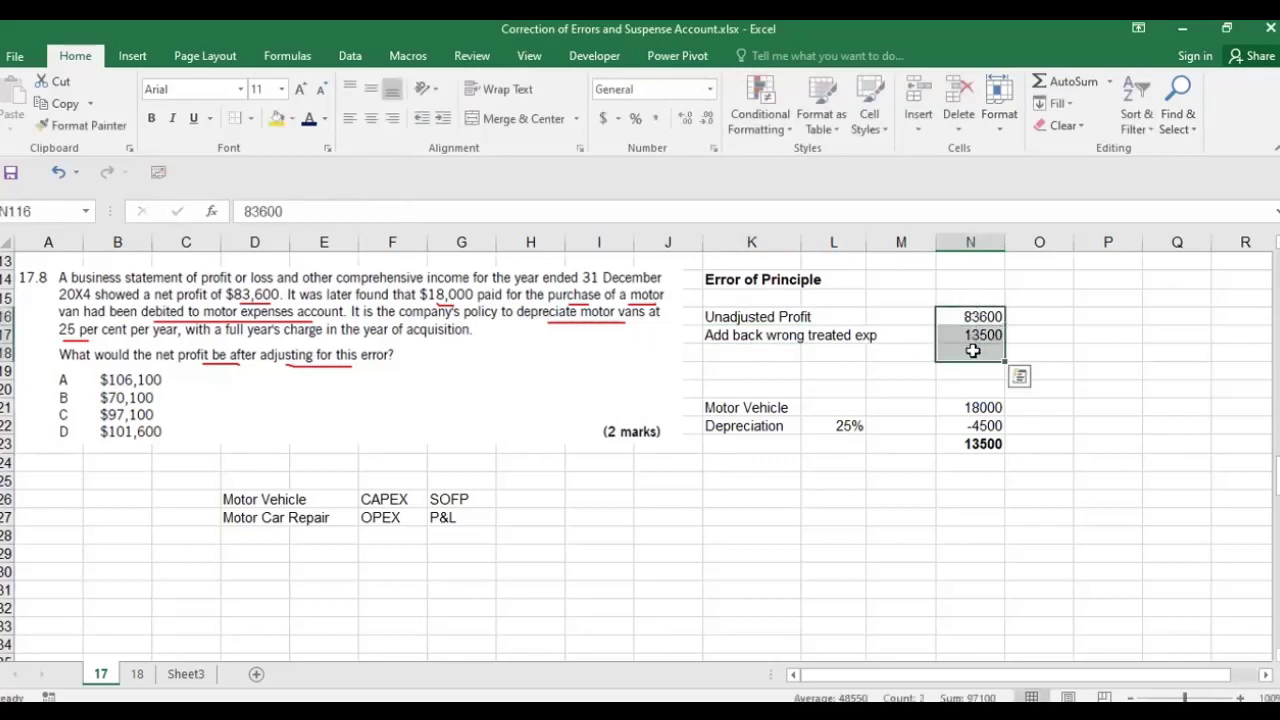
{"action": "left_click", "coordinate": [1042, 81]}
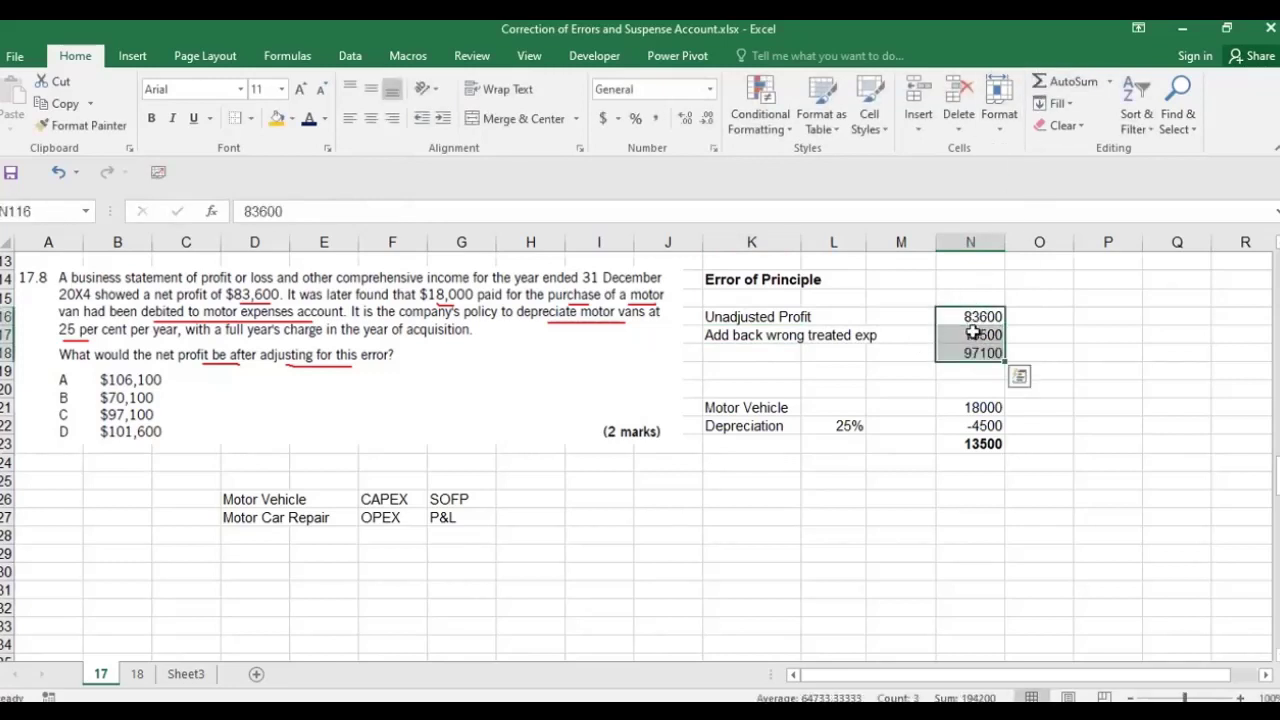
{"action": "left_click", "coordinate": [974, 335]}
Step: Give the 13500 add-back a bottom border and bold the 97100 adjusted profit
{"action": "left_click", "coordinate": [253, 119]}
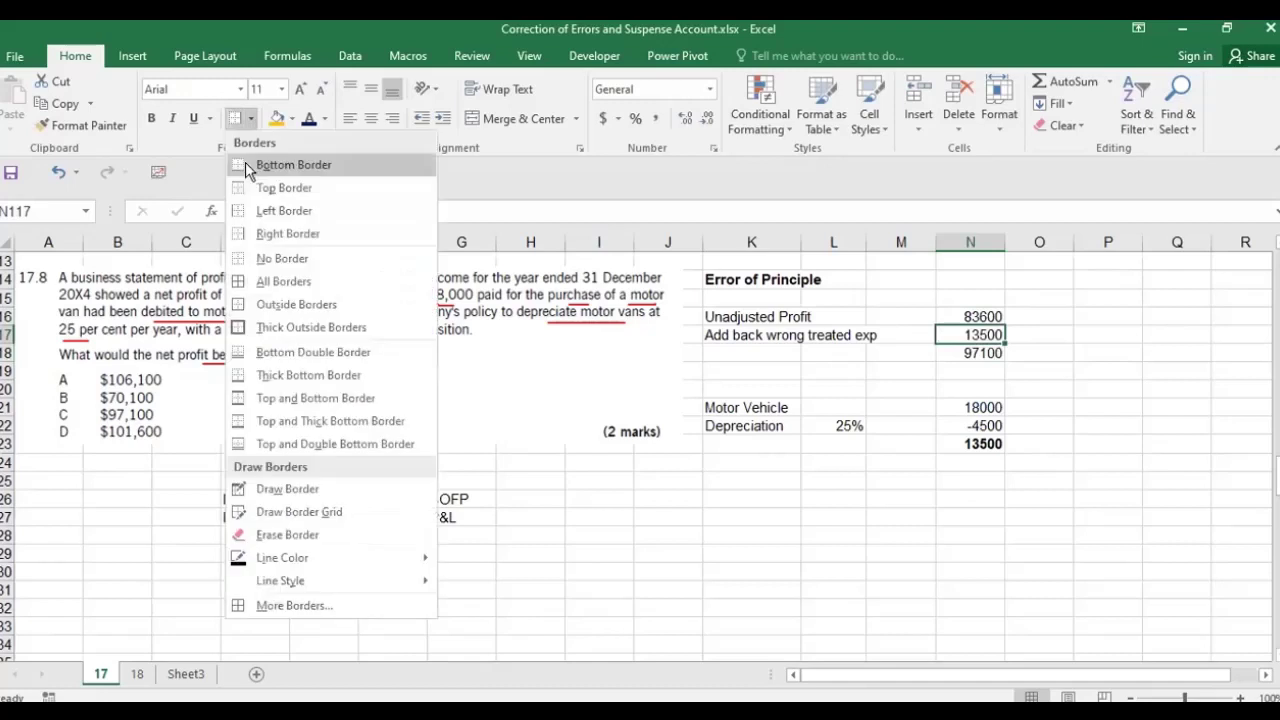
{"action": "left_click", "coordinate": [245, 162]}
{"action": "left_click", "coordinate": [986, 354]}
{"action": "key", "text": "ctrl+b"}
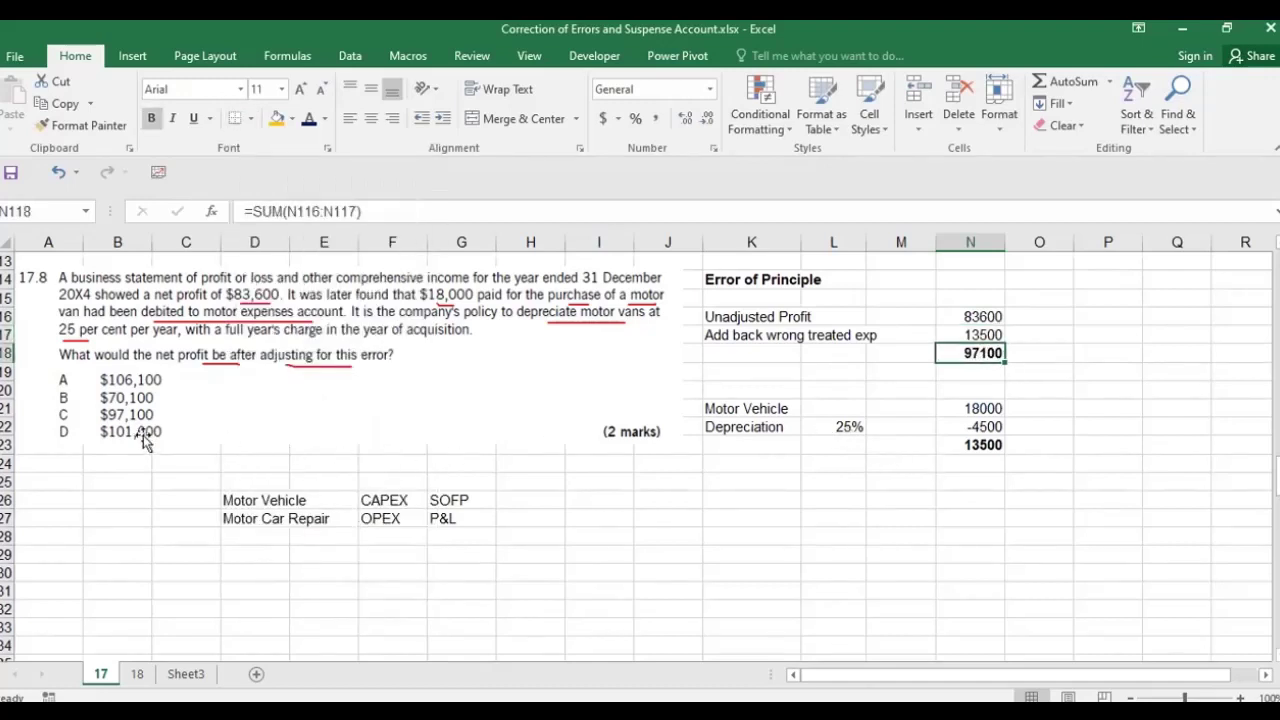
{"action": "left_click_drag", "start_coordinate": [903, 390], "coordinate": [970, 390]}
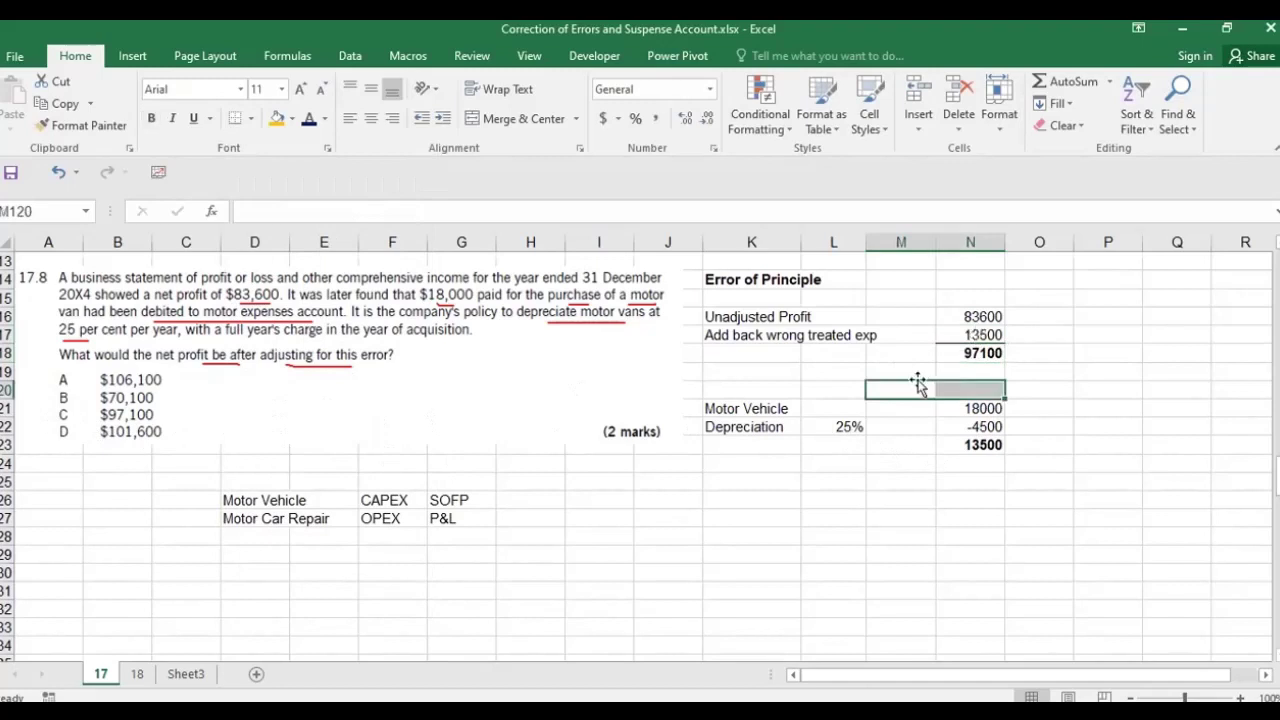